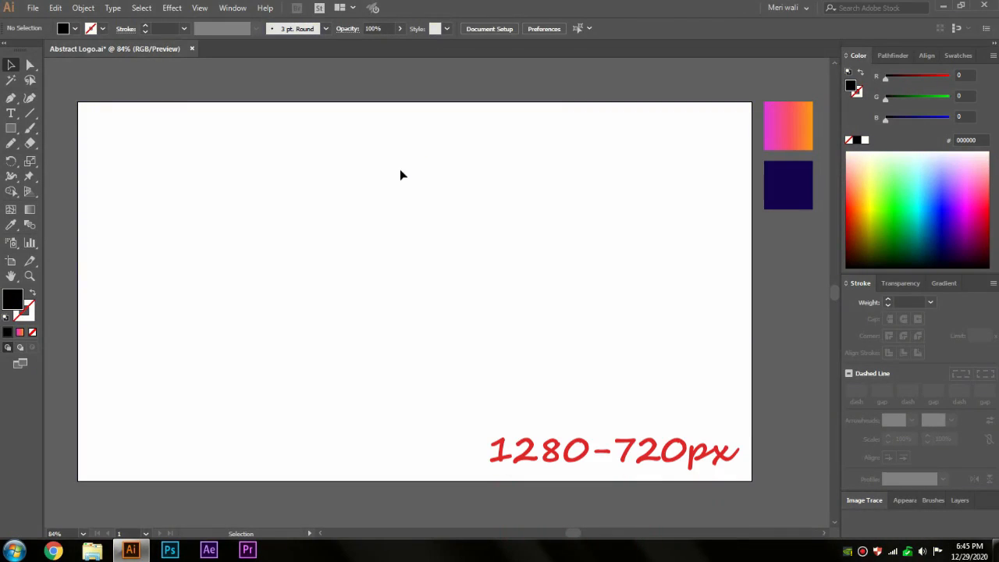
Step: Draw a 200 × 200 px circle on the artboard with the Ellipse tool, viewing the canvas at 200%
{"action": "left_click", "coordinate": [86, 534]}
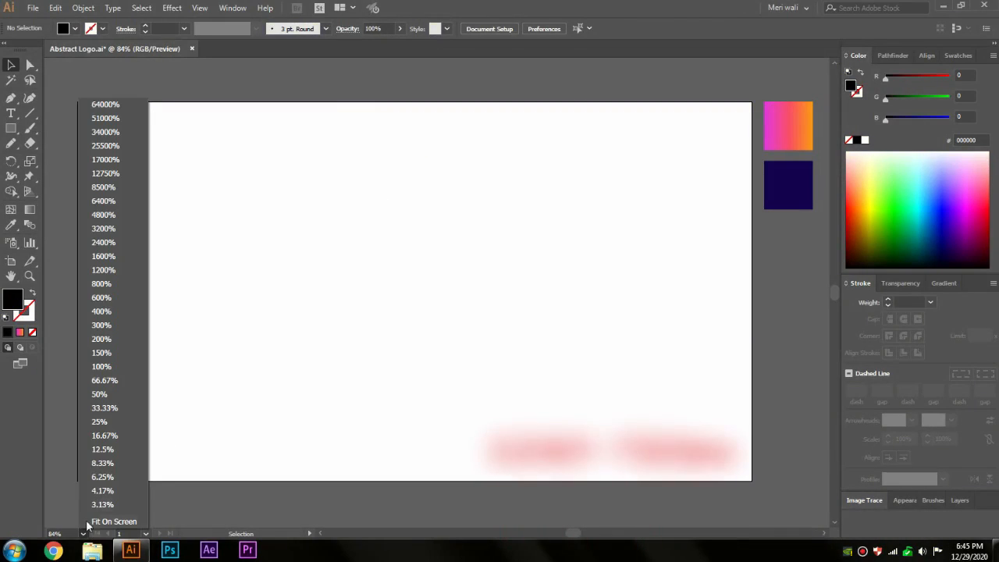
{"action": "left_click", "coordinate": [92, 340]}
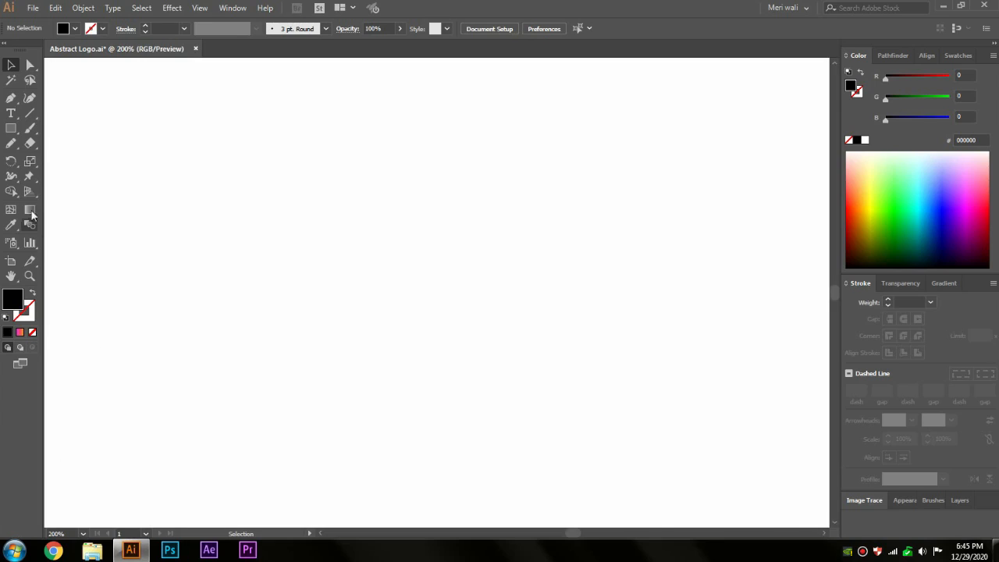
{"action": "left_click", "coordinate": [9, 135]}
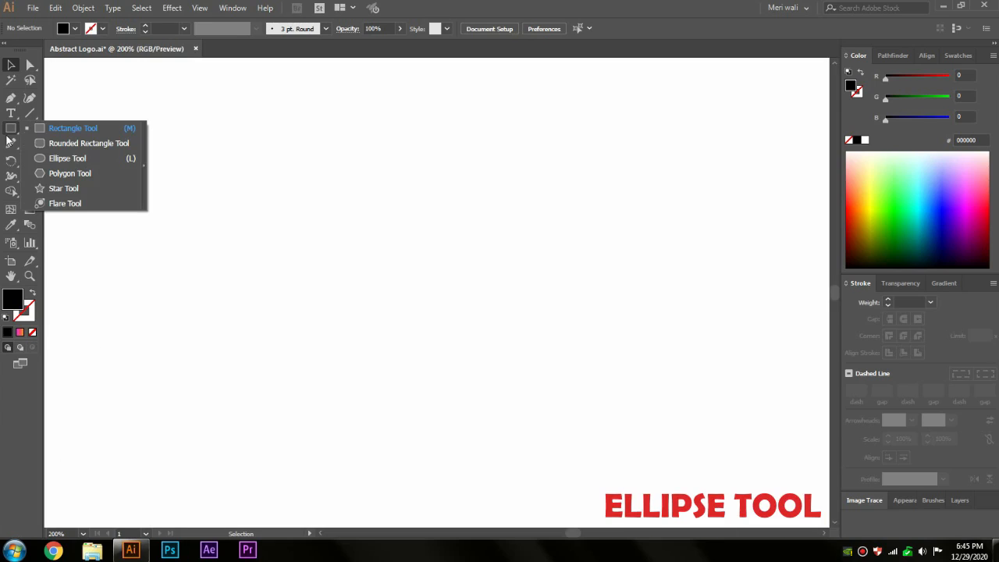
{"action": "left_click", "coordinate": [67, 158]}
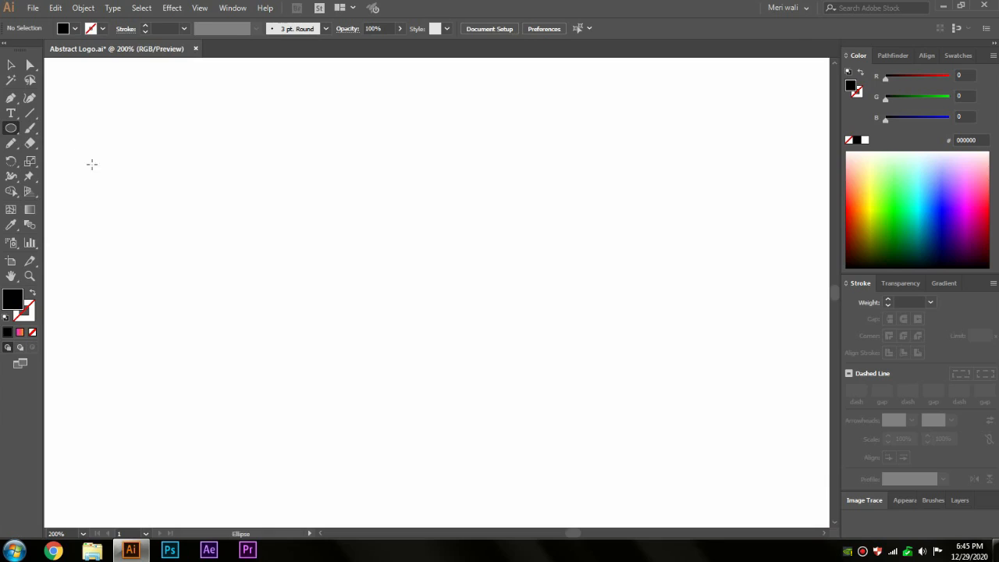
{"action": "left_click", "coordinate": [375, 194]}
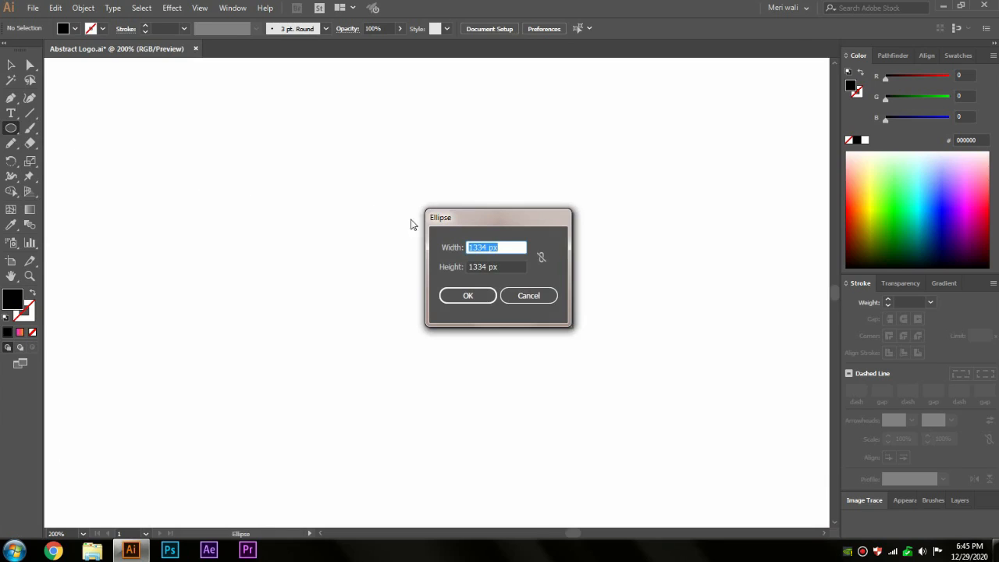
{"action": "left_click_drag", "start_coordinate": [488, 247], "coordinate": [452, 247]}
{"action": "type", "text": "200"}
{"action": "left_click_drag", "start_coordinate": [484, 267], "coordinate": [467, 267]}
{"action": "type", "text": "2"}
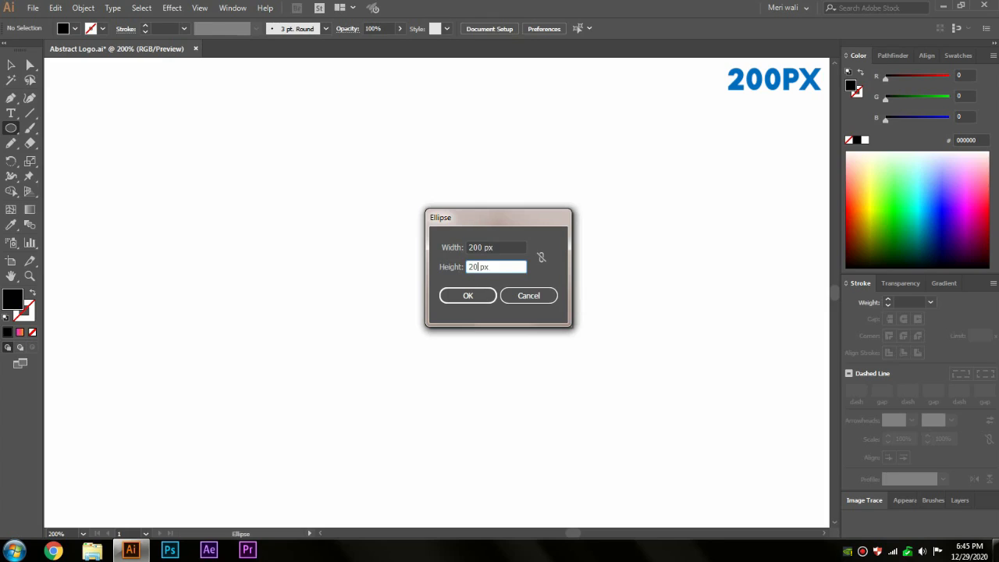
{"action": "type", "text": "00"}
{"action": "left_click", "coordinate": [460, 297]}
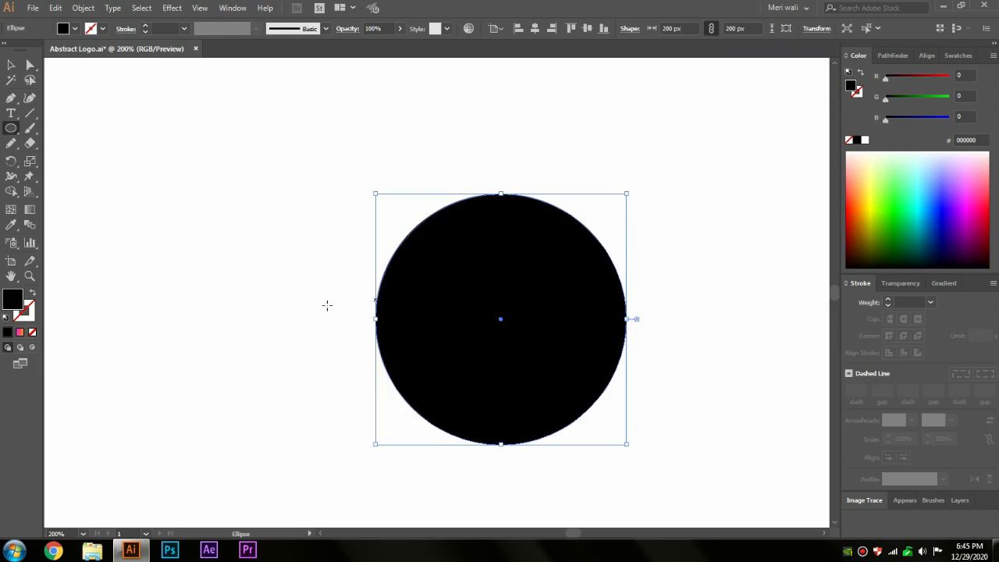
Step: Swap the circle's fill and stroke to leave only a black outline, and move the circle up to the artboard's upper middle
{"action": "left_click", "coordinate": [31, 294]}
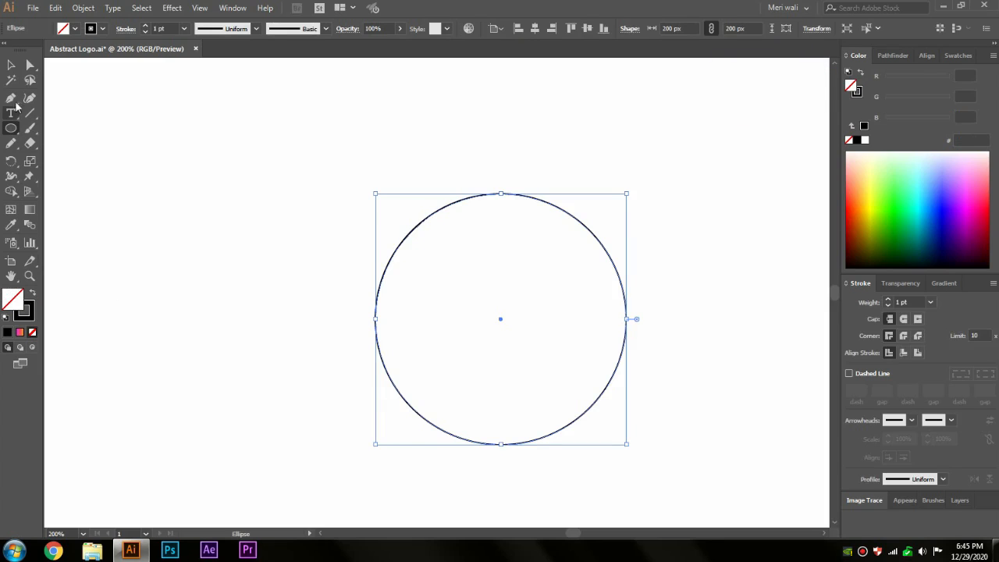
{"action": "left_click", "coordinate": [11, 65]}
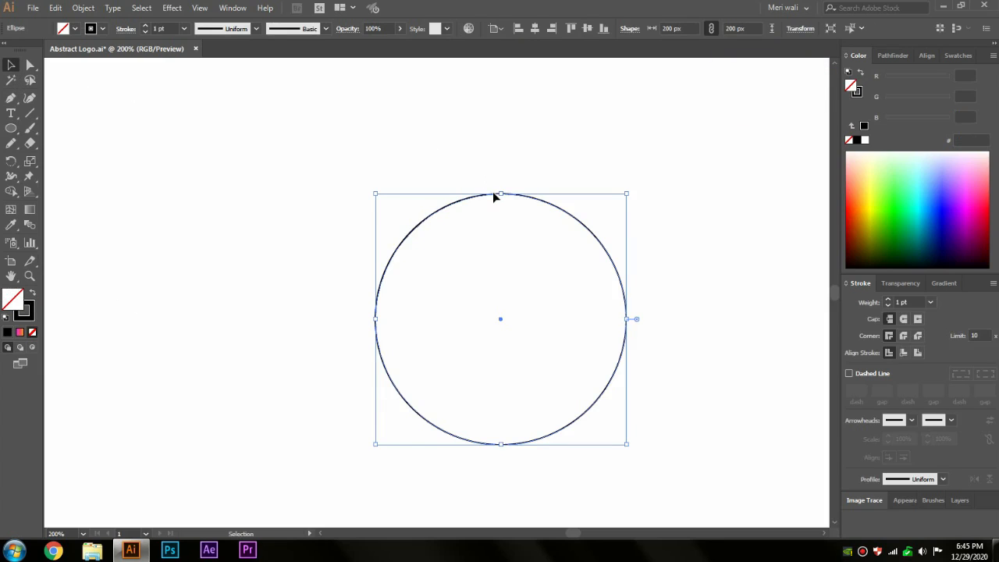
{"action": "left_click_drag", "start_coordinate": [494, 193], "coordinate": [451, 100]}
Step: Offset the circle's path by -20 px with the preview on to create a second concentric circle
{"action": "left_click", "coordinate": [83, 7]}
{"action": "mouse_move", "coordinate": [102, 299]}
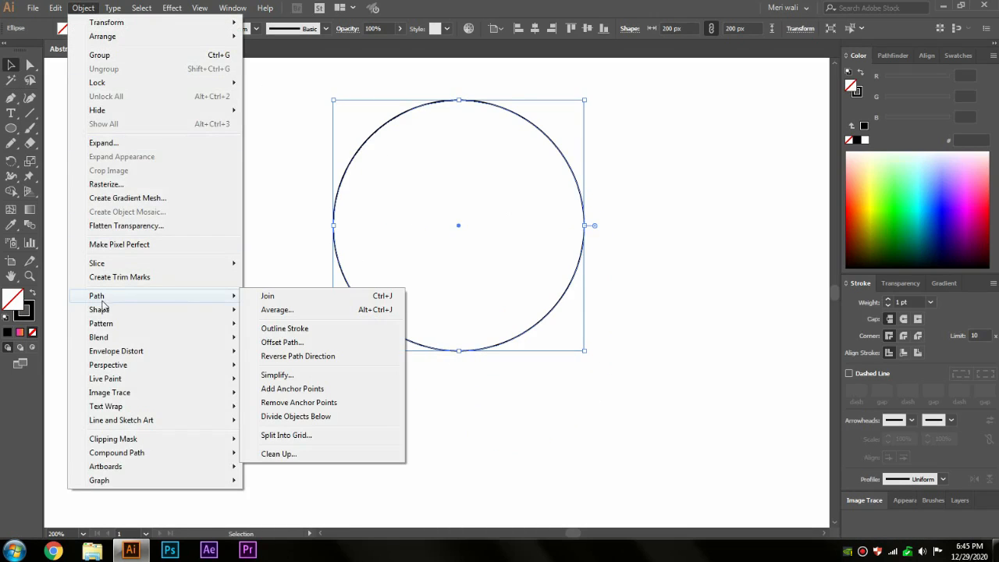
{"action": "left_click", "coordinate": [277, 342]}
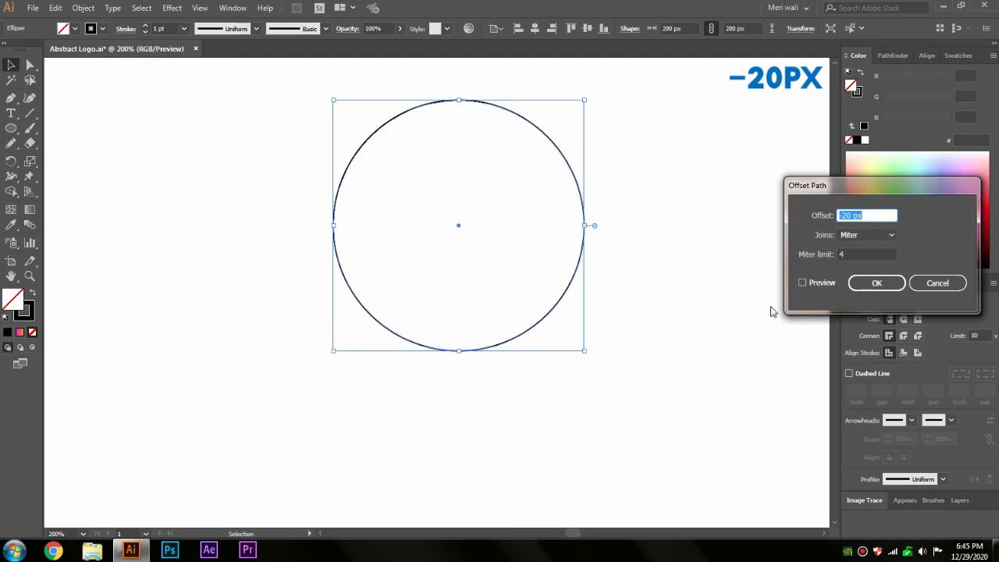
{"action": "left_click", "coordinate": [803, 282]}
{"action": "left_click_drag", "start_coordinate": [853, 216], "coordinate": [825, 215]}
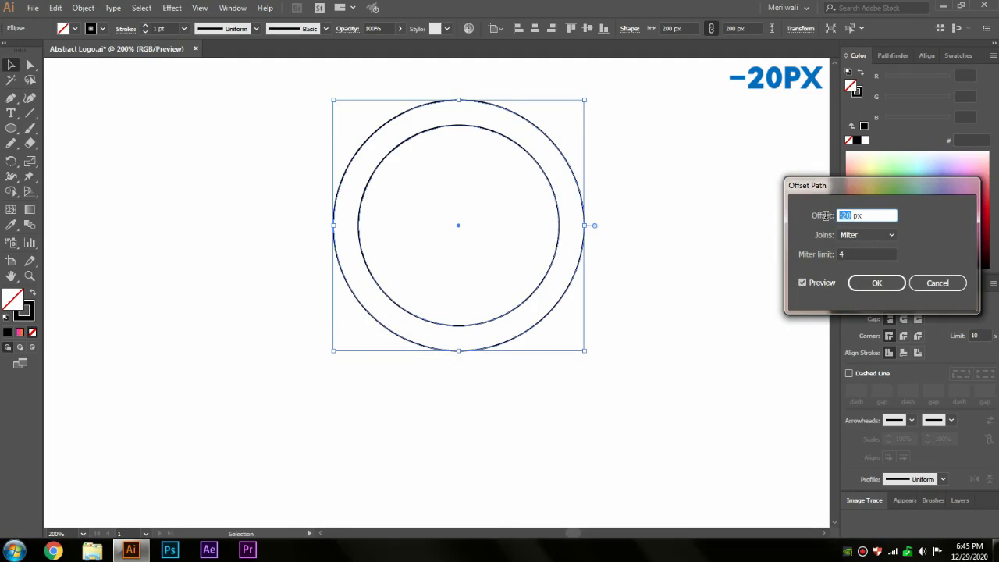
{"action": "left_click", "coordinate": [875, 283]}
Step: Offset the second circle's path by -10 px to add a third concentric circle
{"action": "left_click", "coordinate": [83, 8]}
{"action": "mouse_move", "coordinate": [112, 294]}
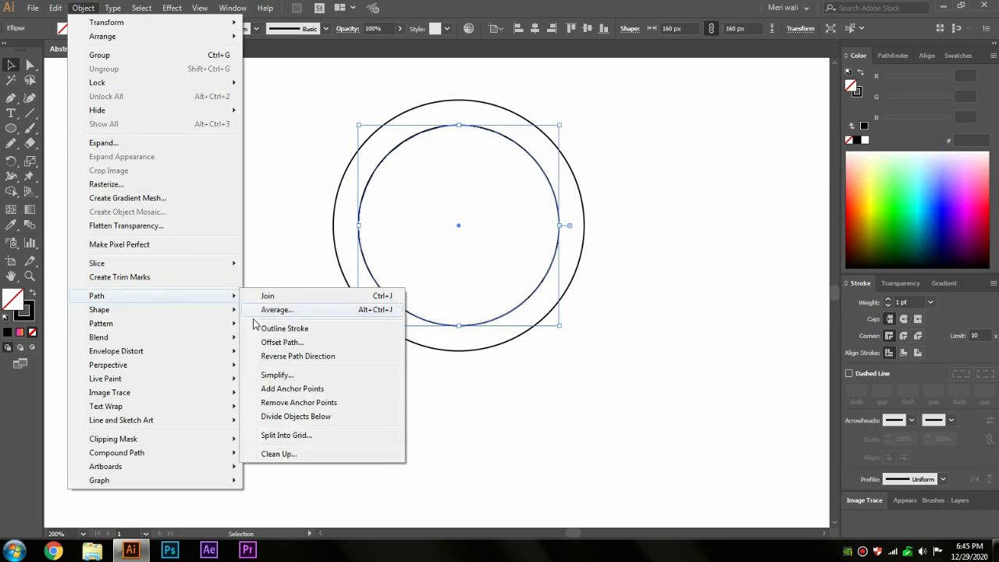
{"action": "left_click", "coordinate": [273, 343]}
{"action": "left_click", "coordinate": [845, 217]}
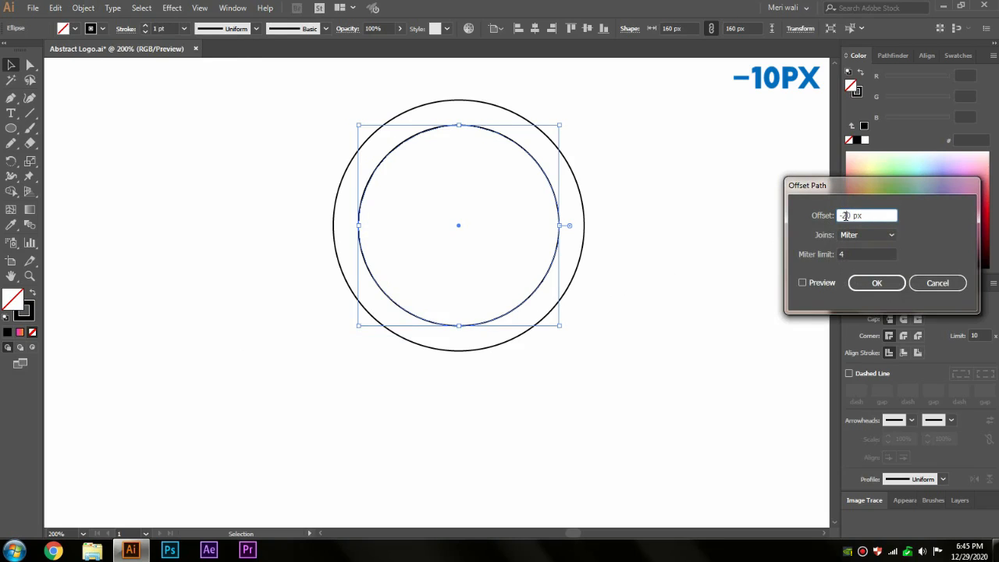
{"action": "type", "text": "1"}
{"action": "left_click", "coordinate": [876, 283]}
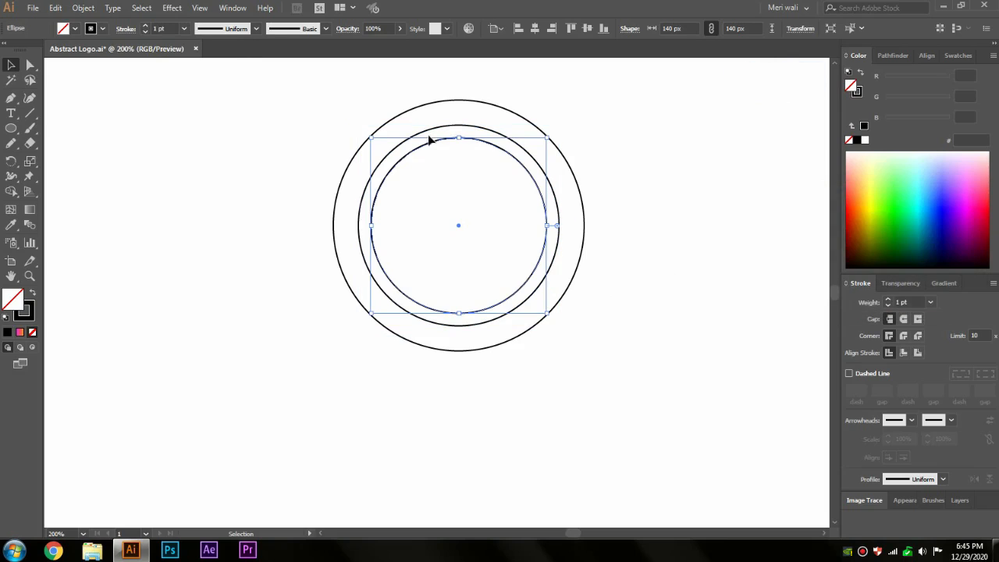
Step: Offset the third circle's path by -20 px to add a fourth concentric circle
{"action": "left_click", "coordinate": [83, 8]}
{"action": "mouse_move", "coordinate": [125, 296]}
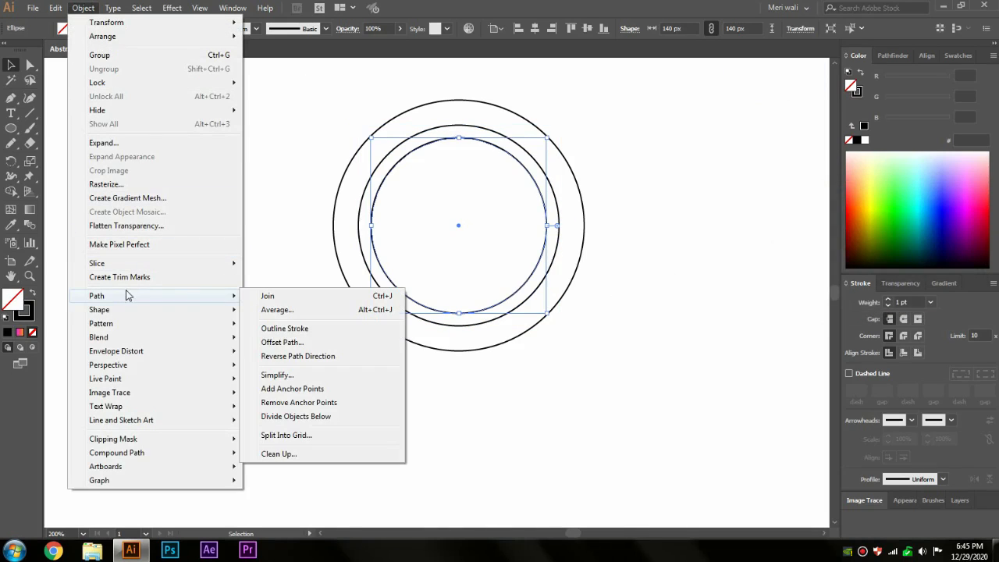
{"action": "left_click", "coordinate": [270, 337]}
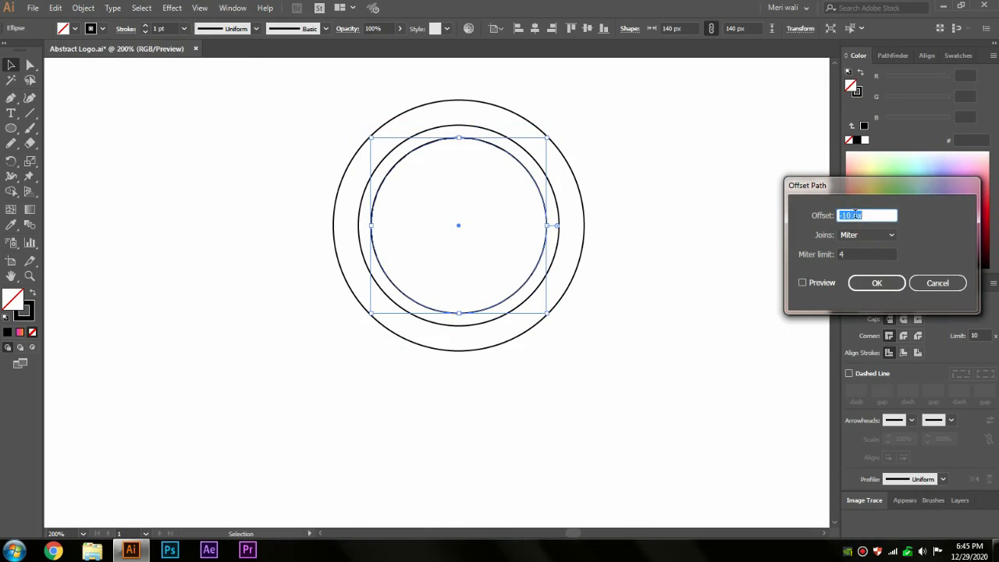
{"action": "left_click", "coordinate": [845, 217]}
{"action": "type", "text": "2"}
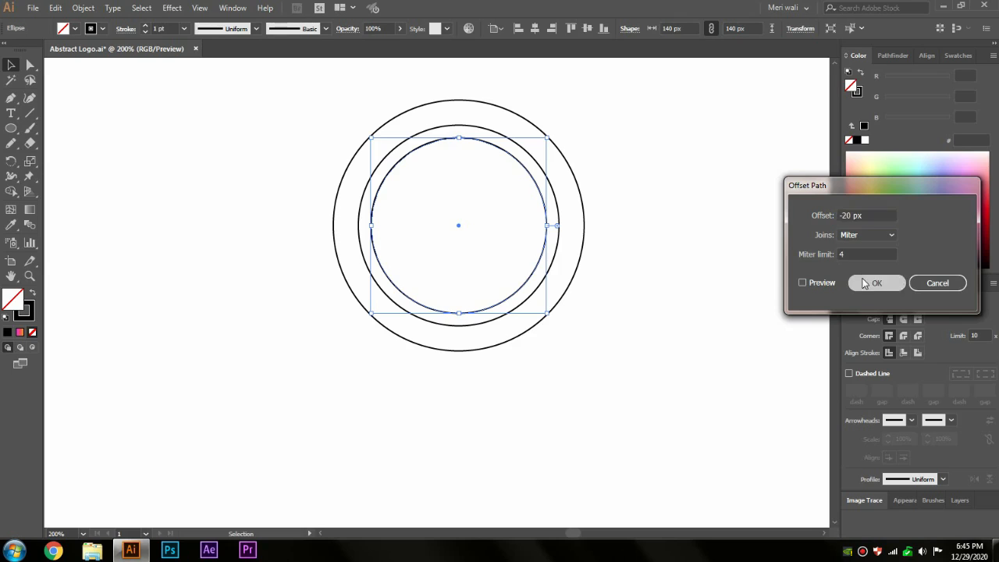
{"action": "left_click", "coordinate": [873, 282]}
Step: Offset the fourth circle's path by -10 px to add a fifth concentric circle
{"action": "left_click", "coordinate": [83, 8]}
{"action": "mouse_move", "coordinate": [117, 296]}
{"action": "left_click", "coordinate": [282, 344]}
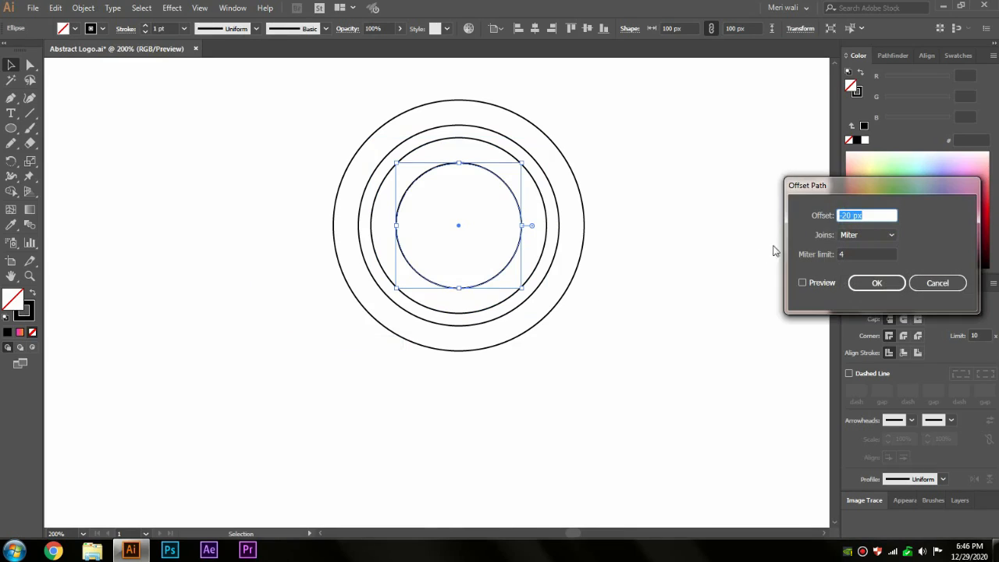
{"action": "left_click", "coordinate": [845, 215]}
{"action": "type", "text": "1"}
{"action": "left_click", "coordinate": [867, 282]}
Step: Offset the fifth circle's path by -20 px to add the innermost circle, and deselect it
{"action": "left_click", "coordinate": [99, 13]}
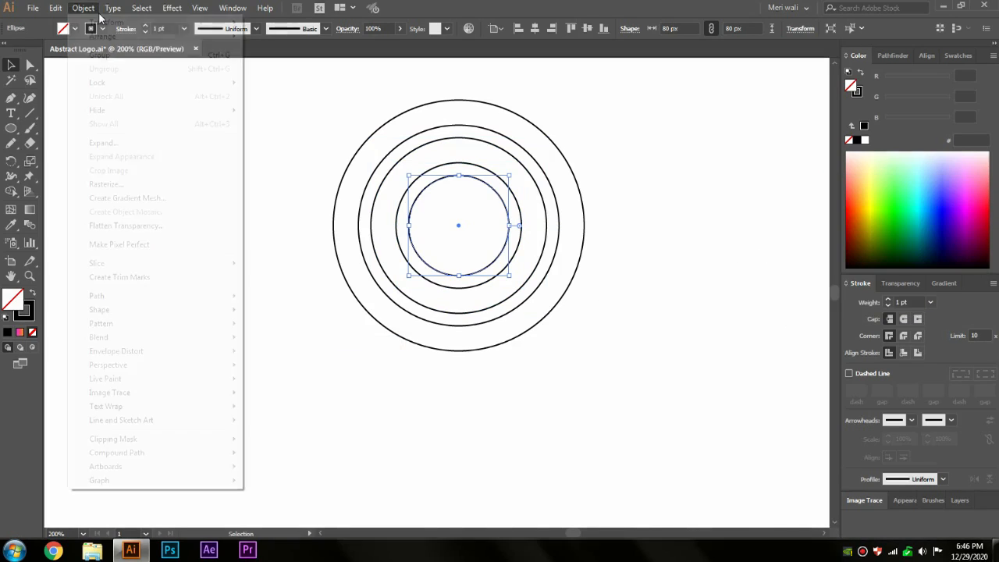
{"action": "mouse_move", "coordinate": [125, 295]}
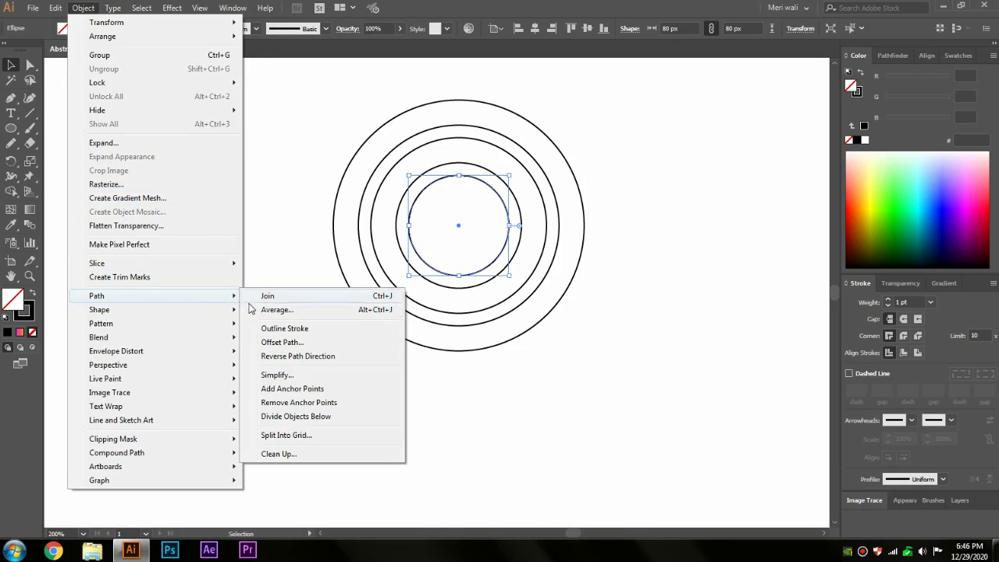
{"action": "left_click", "coordinate": [282, 342]}
{"action": "left_click", "coordinate": [845, 215]}
{"action": "left_click", "coordinate": [876, 283]}
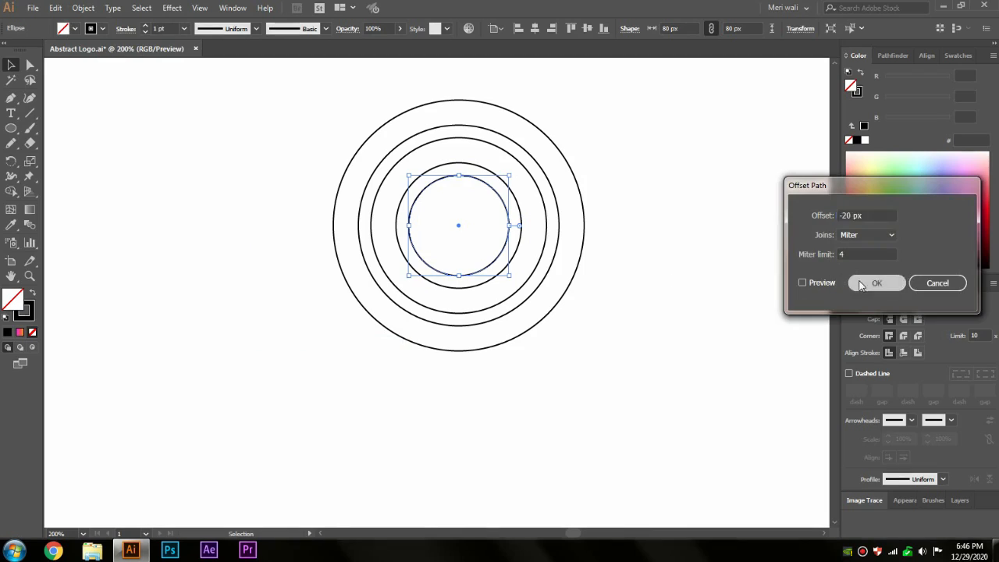
{"action": "left_click", "coordinate": [633, 191]}
Step: Duplicate all six concentric circles straight down so the copy's outer circle touches the bottom of the original's innermost circle
{"action": "key", "text": "space"}
{"action": "left_click_drag", "start_coordinate": [630, 193], "coordinate": [572, 189]}
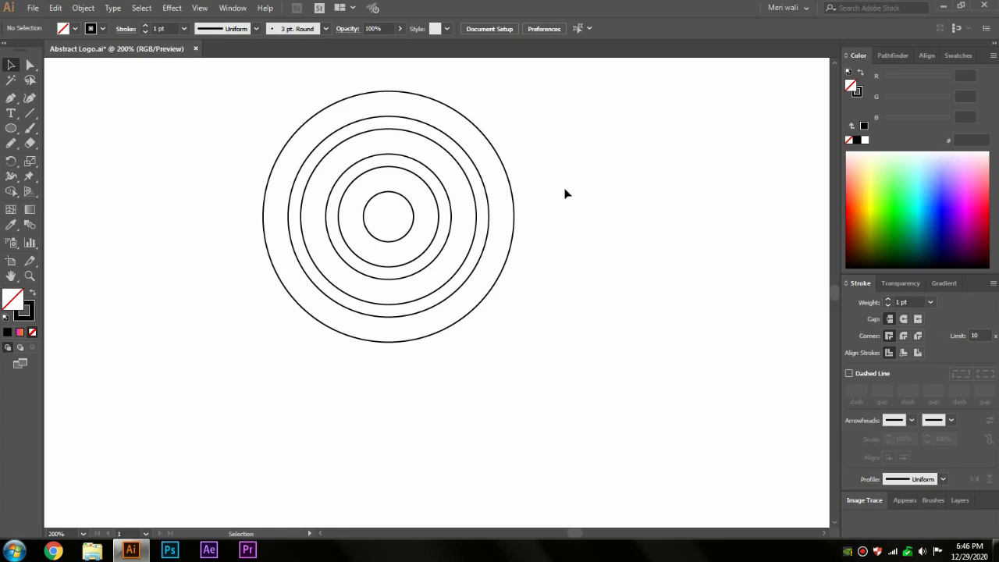
{"action": "left_click_drag", "start_coordinate": [562, 94], "coordinate": [260, 385]}
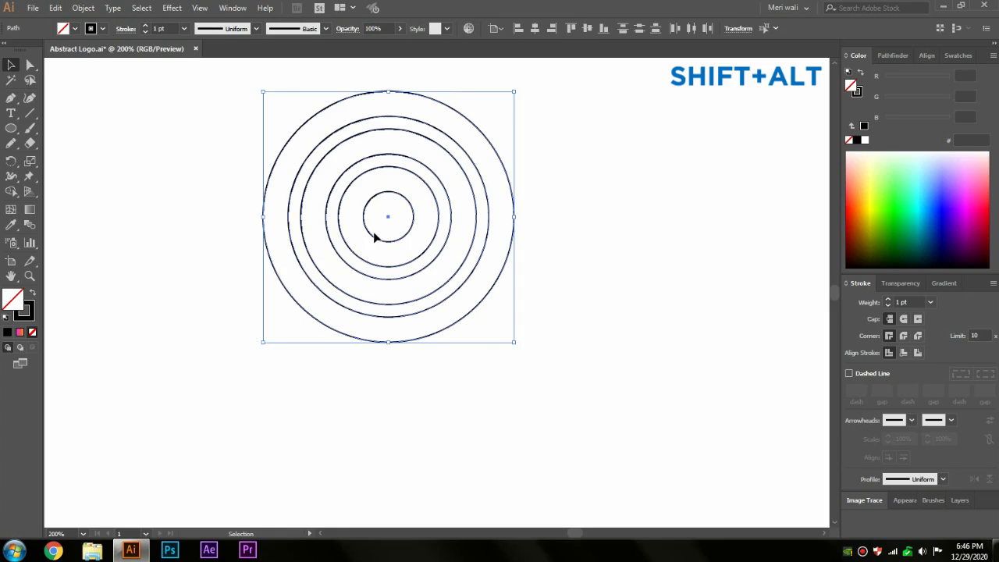
{"action": "left_click_drag", "start_coordinate": [374, 233], "coordinate": [367, 390]}
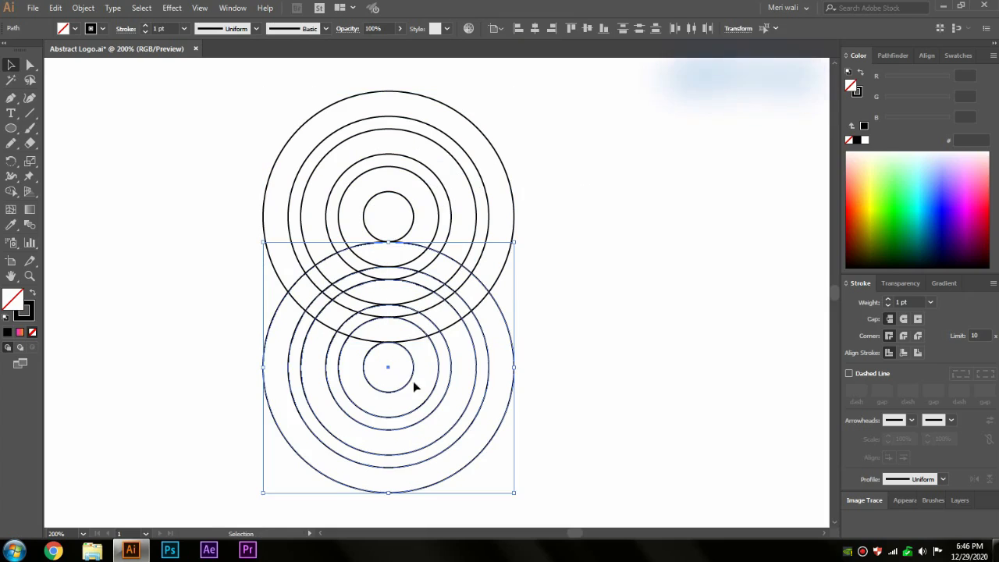
{"action": "left_click", "coordinate": [558, 238]}
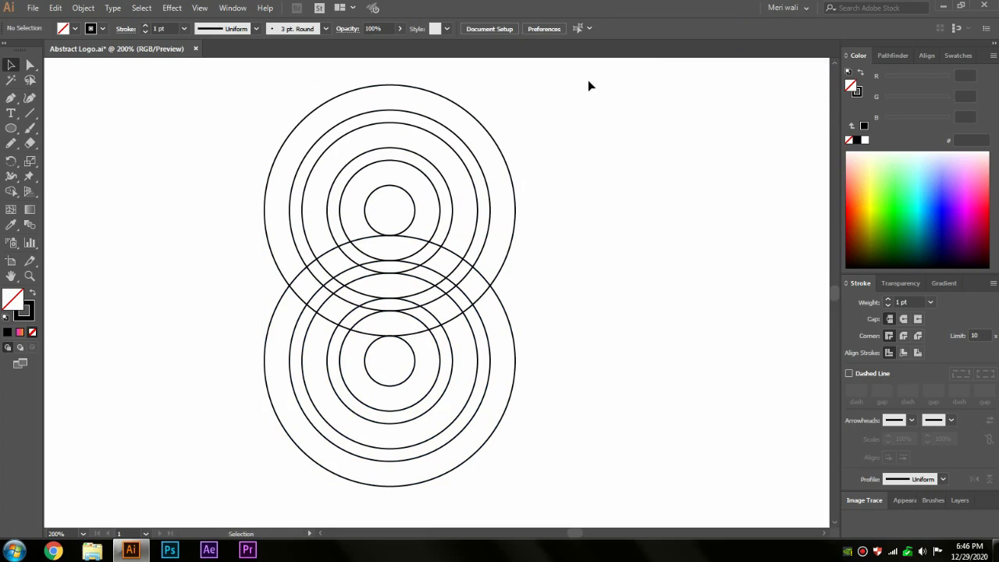
Step: Select both circle sets and, with Shape Builder and a black fill without stroke, merge the middle ring regions into one continuous S-shaped band
{"action": "left_click_drag", "start_coordinate": [588, 81], "coordinate": [234, 506]}
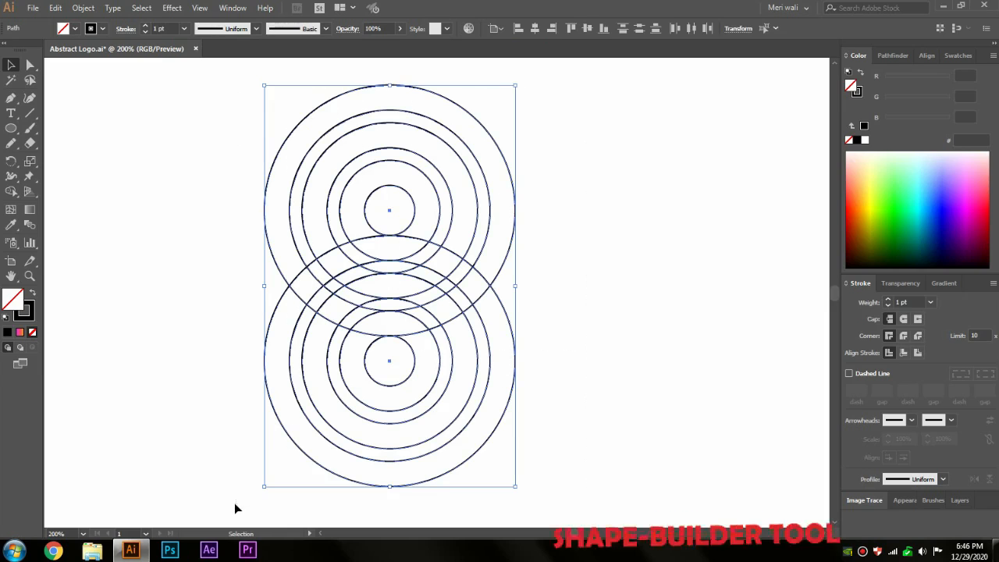
{"action": "left_click", "coordinate": [11, 191]}
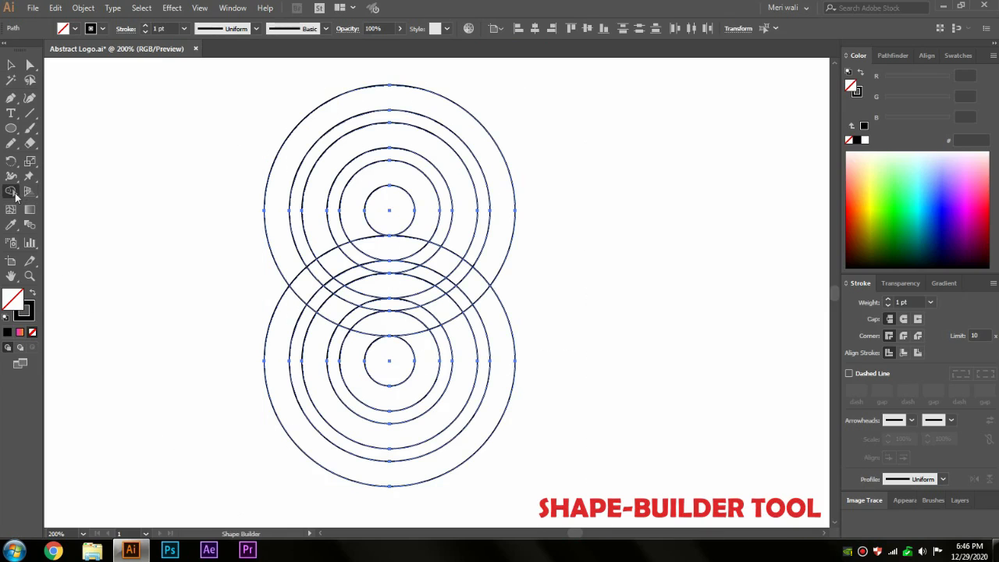
{"action": "left_click", "coordinate": [33, 295]}
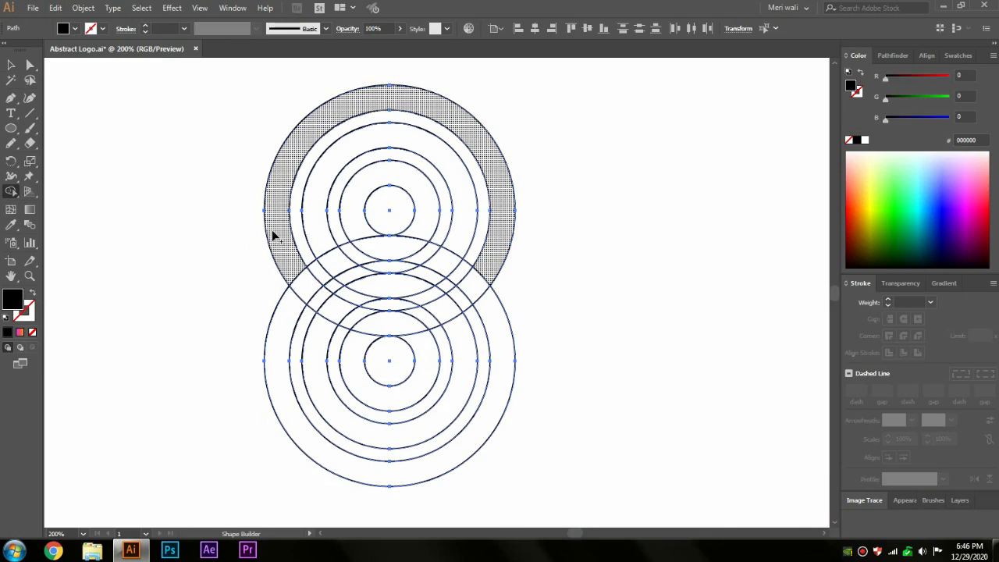
{"action": "left_click", "coordinate": [314, 228]}
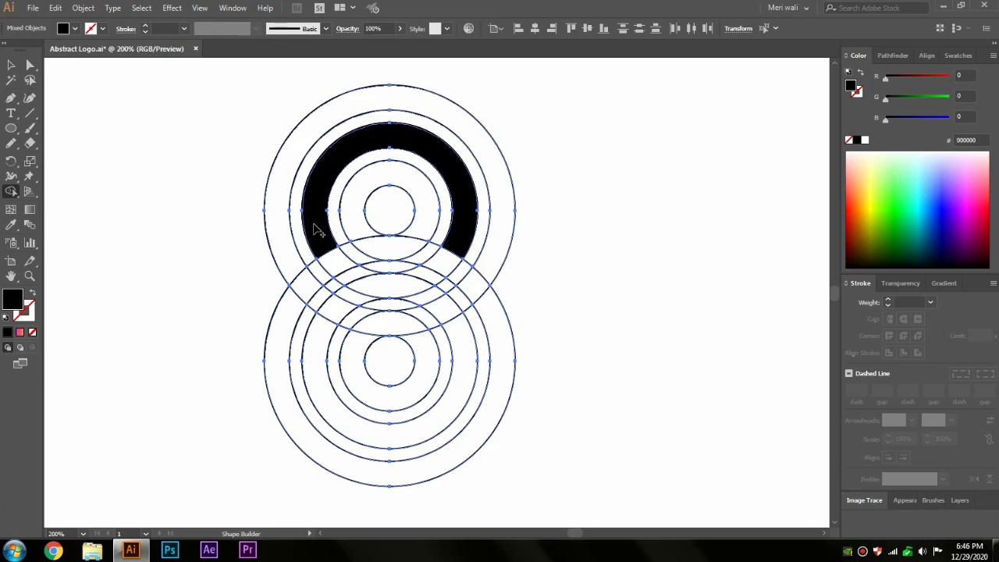
{"action": "mouse_move", "coordinate": [320, 228]}
{"action": "left_mouse_down"}
{"action": "mouse_move", "coordinate": [441, 277]}
{"action": "mouse_move", "coordinate": [352, 299]}
{"action": "mouse_move", "coordinate": [329, 331]}
{"action": "left_mouse_up"}
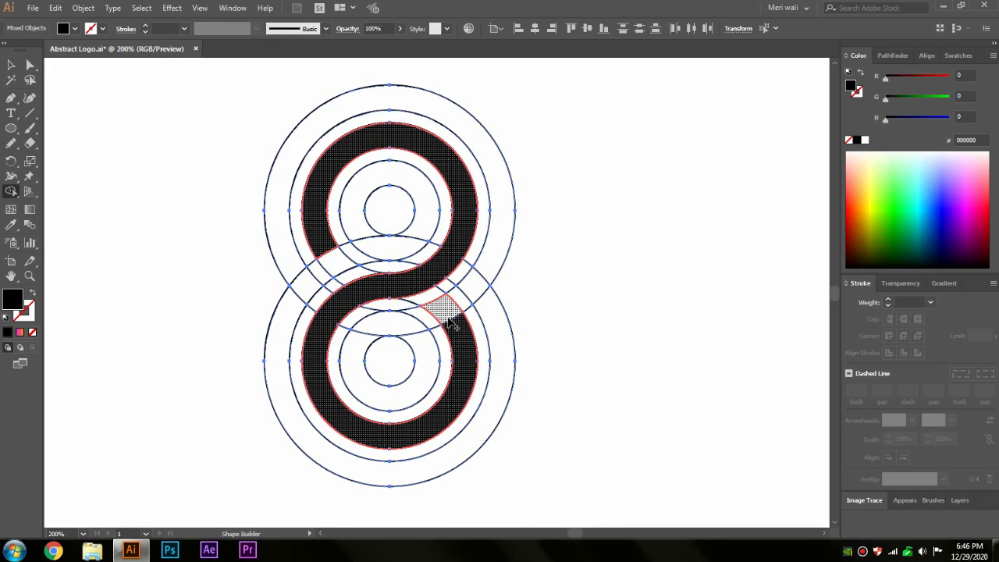
{"action": "left_click", "coordinate": [328, 259]}
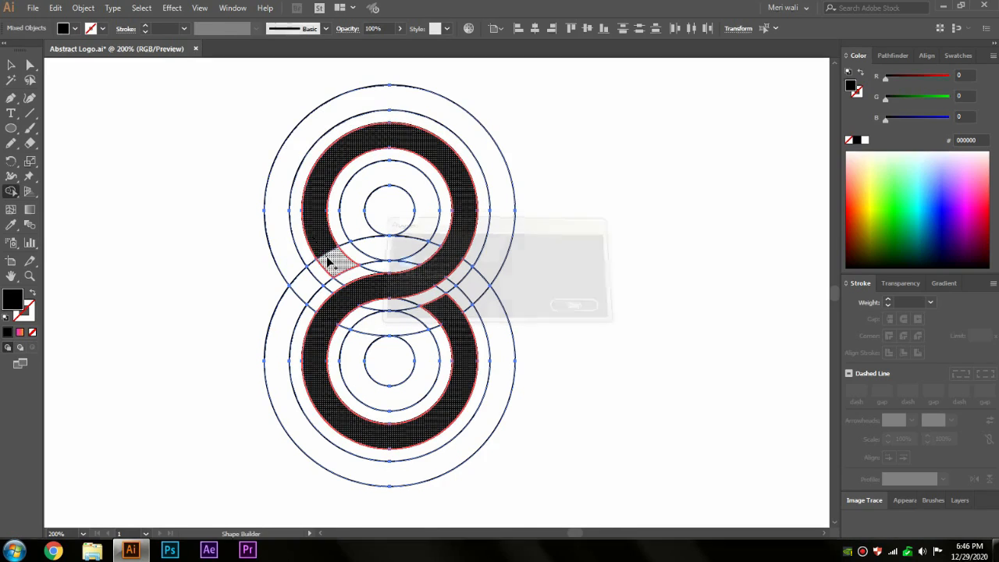
Step: Merge the outer ring of each circle set with the inner ring of the other into black interlocking bands using Shape Builder
{"action": "left_click_drag", "start_coordinate": [304, 283], "coordinate": [286, 258]}
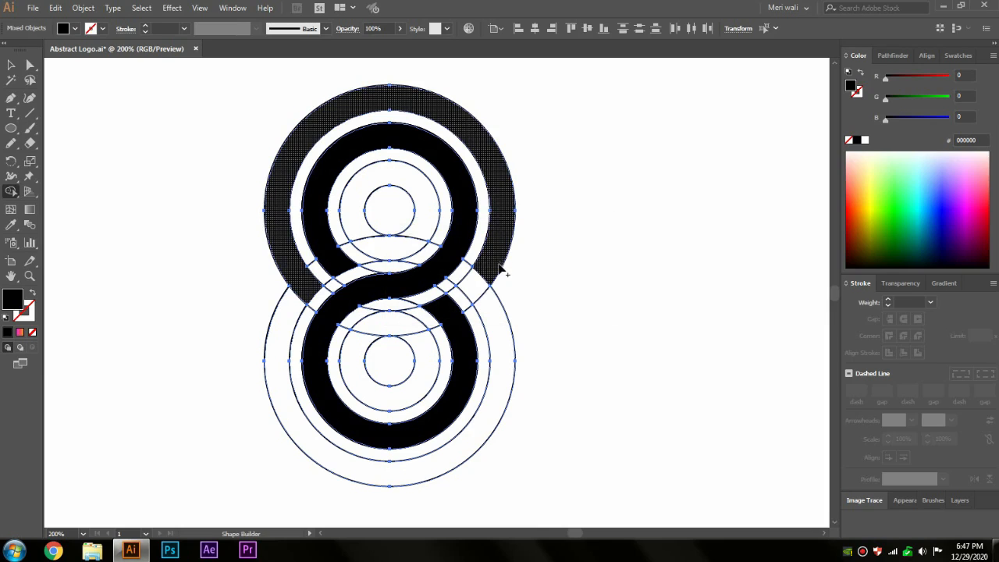
{"action": "mouse_move", "coordinate": [468, 285]}
{"action": "left_mouse_down"}
{"action": "mouse_move", "coordinate": [457, 301]}
{"action": "mouse_move", "coordinate": [366, 341]}
{"action": "left_mouse_up"}
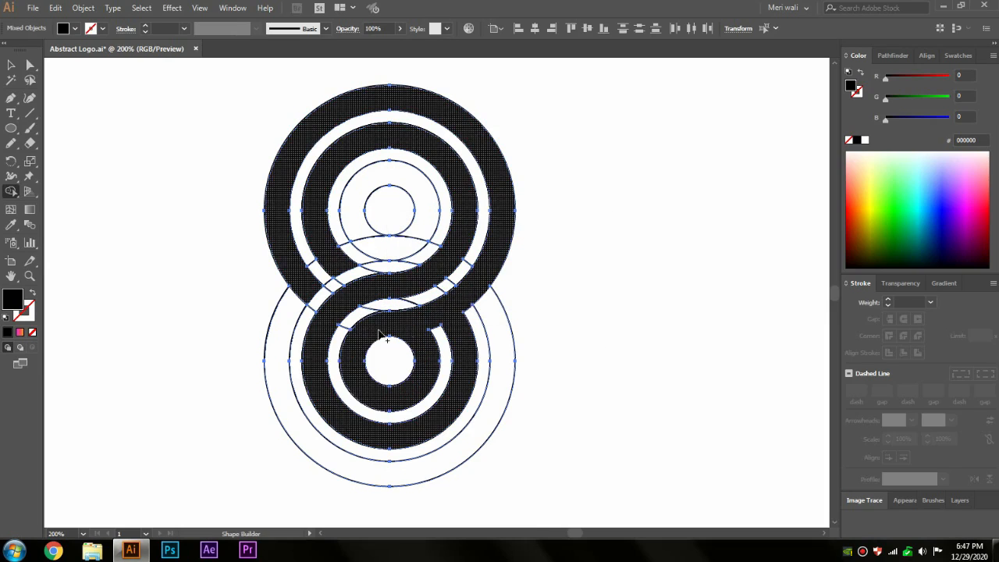
{"action": "left_click_drag", "start_coordinate": [484, 300], "coordinate": [492, 320]}
{"action": "mouse_move", "coordinate": [312, 275]}
{"action": "left_mouse_down"}
{"action": "mouse_move", "coordinate": [414, 248]}
{"action": "mouse_move", "coordinate": [422, 217]}
{"action": "left_mouse_up"}
{"action": "left_click", "coordinate": [31, 67]}
{"action": "left_click_drag", "start_coordinate": [205, 195], "coordinate": [181, 196]}
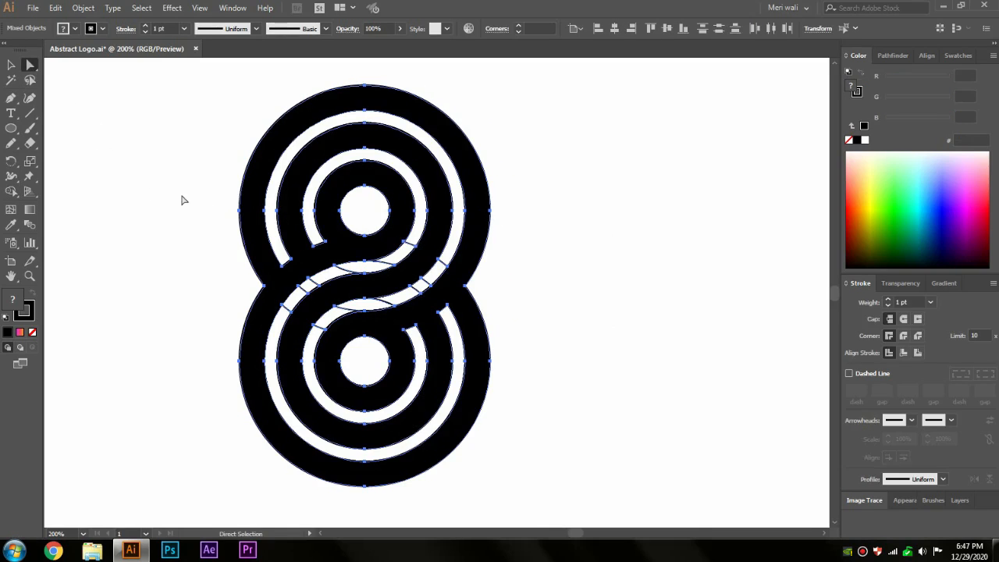
Step: Move the merged black figure-eight shape clear of the leftover circle outlines and delete those outlines
{"action": "left_click", "coordinate": [542, 303]}
{"action": "left_click_drag", "start_coordinate": [446, 296], "coordinate": [754, 283]}
{"action": "left_click_drag", "start_coordinate": [476, 85], "coordinate": [211, 487]}
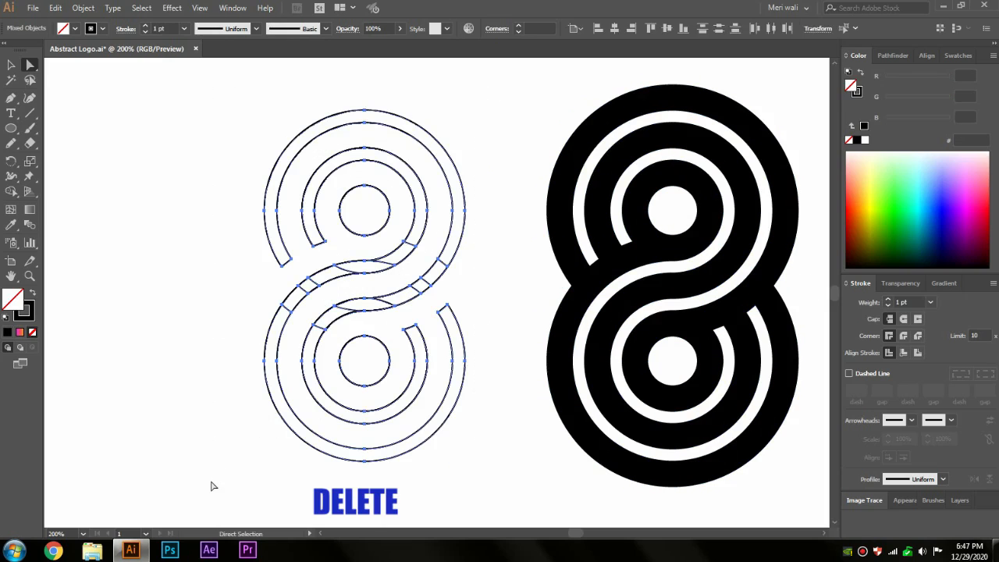
{"action": "key", "text": "Delete"}
Step: Draw a rectangle covering the whole artboard and fill it with the dark navy sample colour using the Eyedropper
{"action": "left_click", "coordinate": [70, 532]}
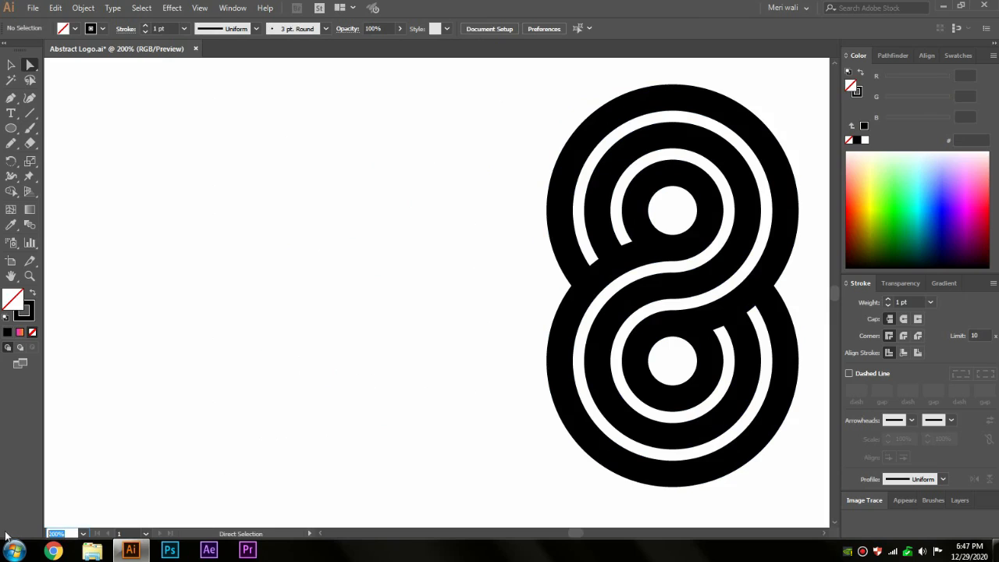
{"action": "type", "text": "84"}
{"action": "key", "text": "Return"}
{"action": "left_click_drag", "start_coordinate": [278, 414], "coordinate": [299, 413]}
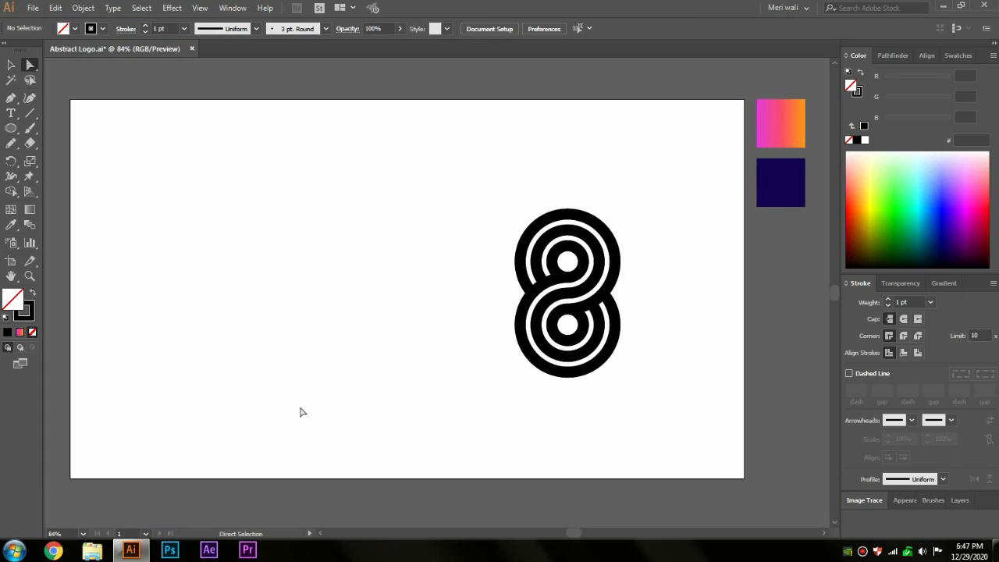
{"action": "left_click_drag", "start_coordinate": [11, 128], "coordinate": [45, 134]}
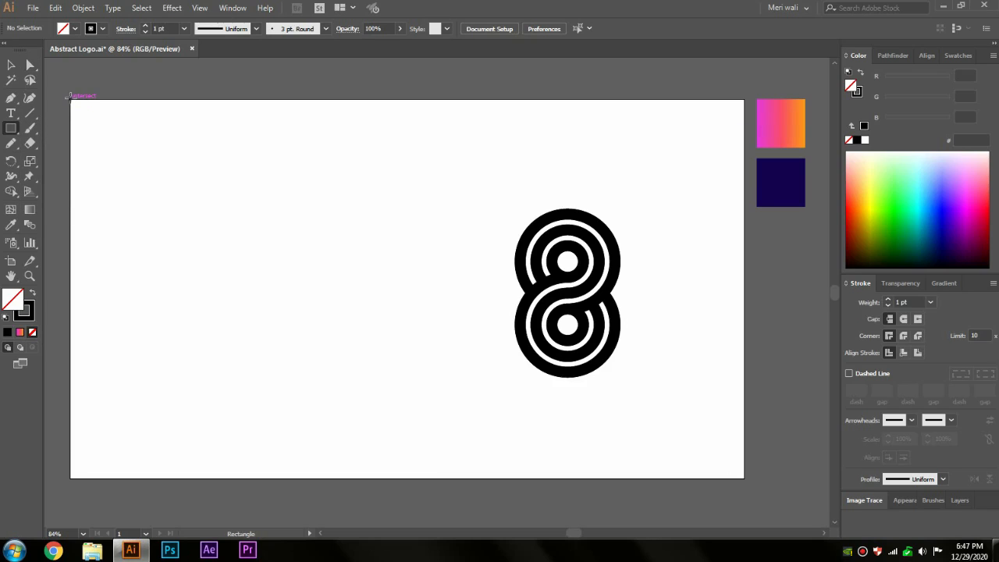
{"action": "left_click_drag", "start_coordinate": [69, 96], "coordinate": [745, 478]}
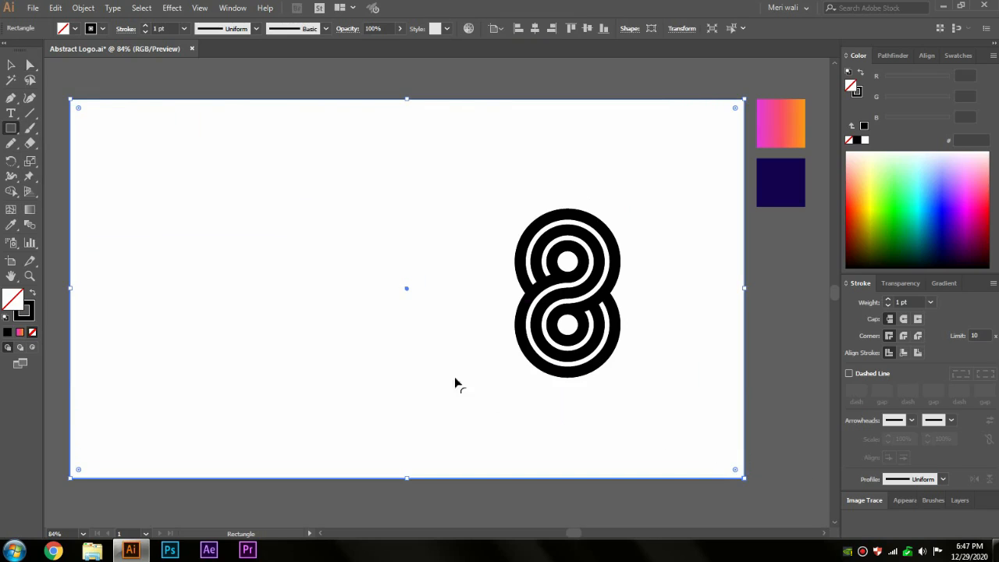
{"action": "left_click", "coordinate": [10, 224]}
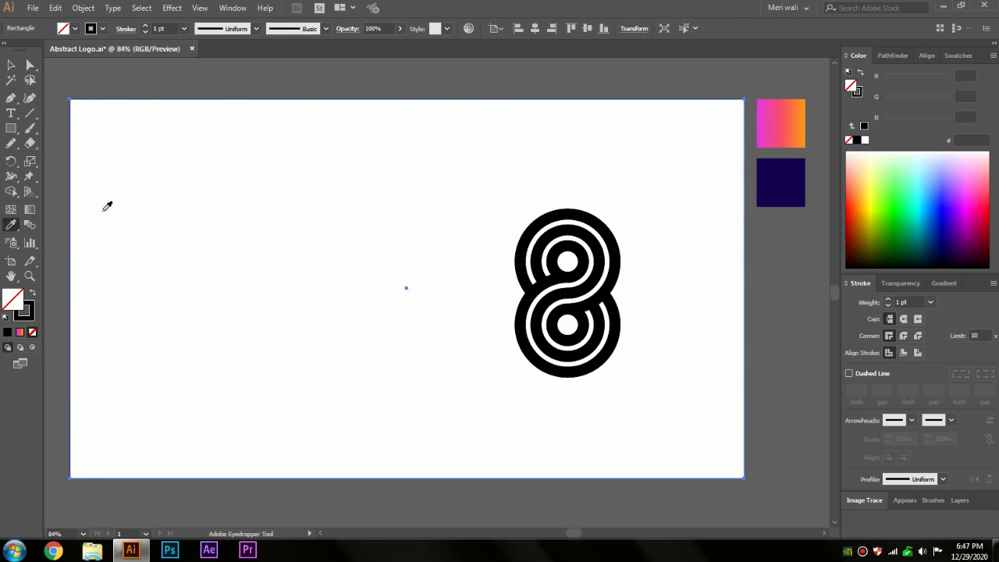
{"action": "left_click", "coordinate": [775, 180]}
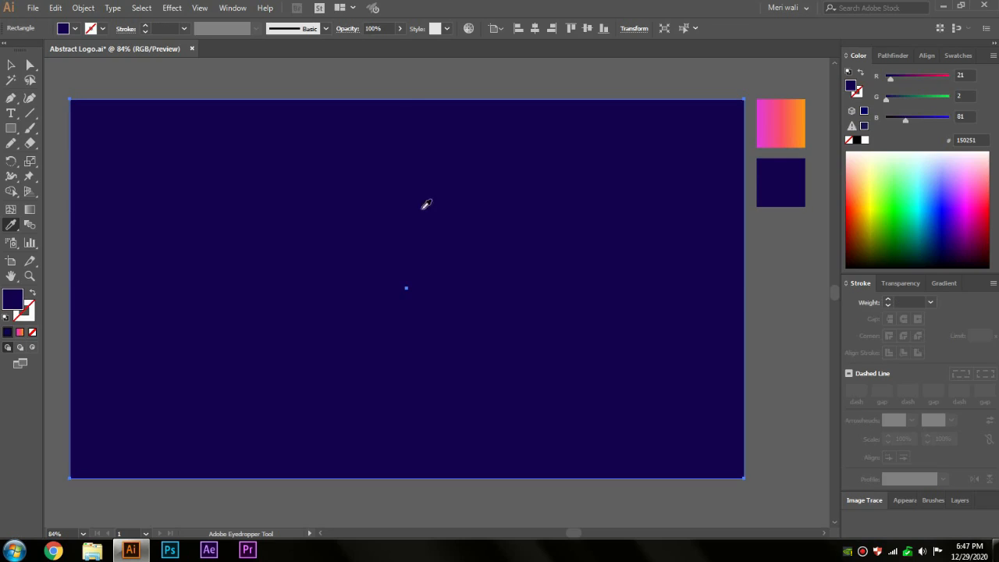
Step: Send the navy background rectangle to the back and lock it
{"action": "key", "text": "v"}
{"action": "right_click", "coordinate": [377, 216]}
{"action": "mouse_move", "coordinate": [404, 411]}
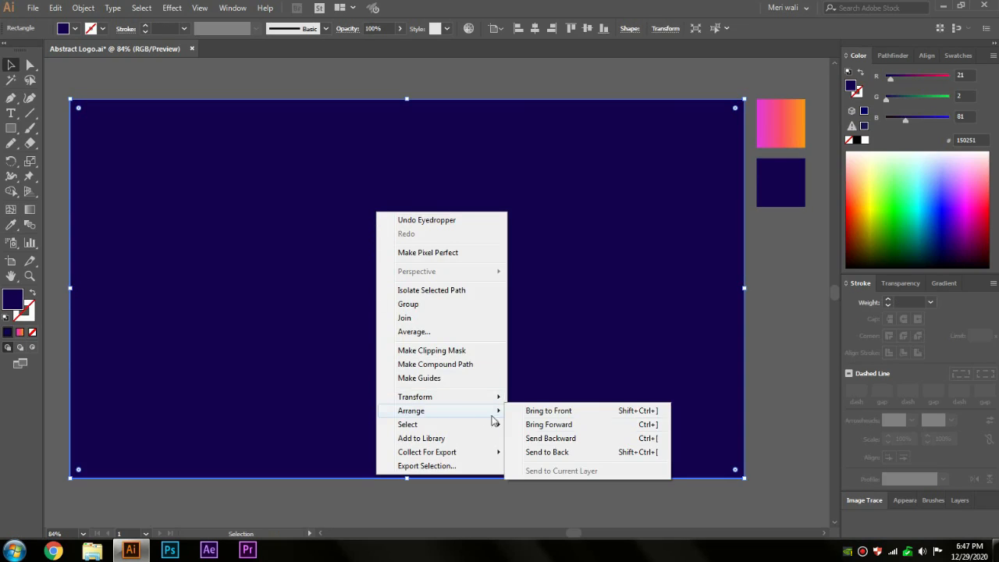
{"action": "left_click", "coordinate": [536, 453]}
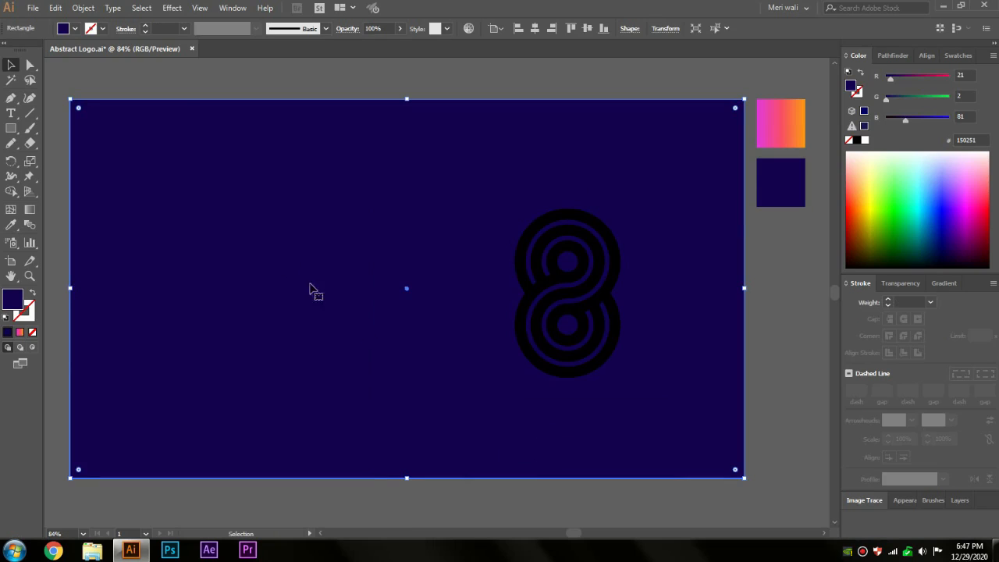
{"action": "left_click", "coordinate": [83, 8]}
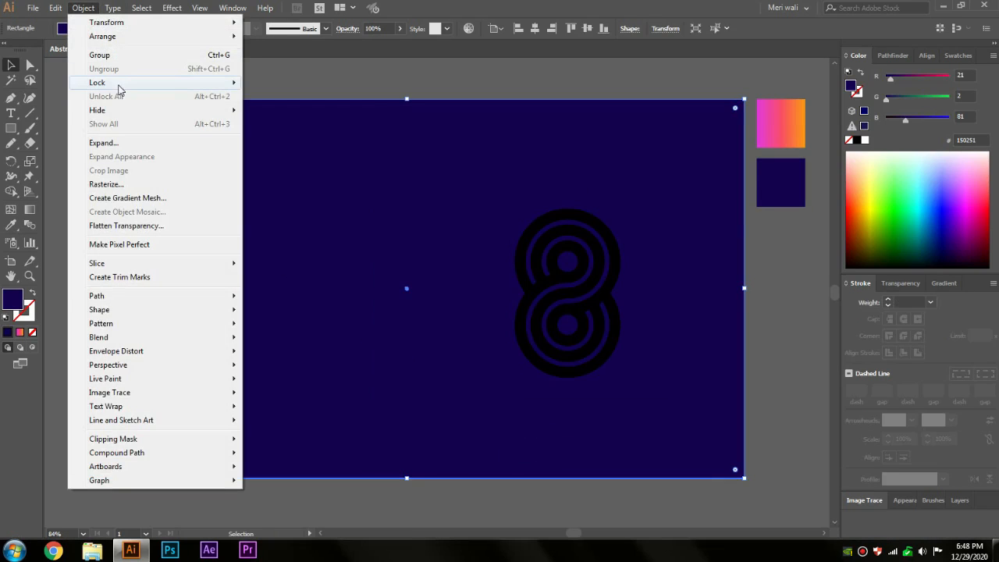
{"action": "mouse_move", "coordinate": [200, 84]}
{"action": "left_click", "coordinate": [269, 83]}
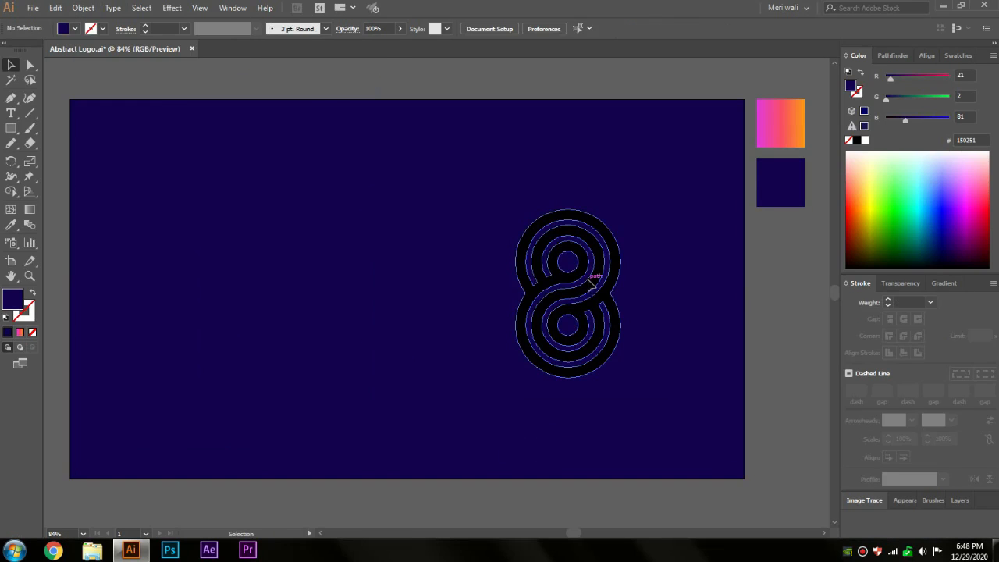
Step: Apply the magenta-to-orange sample gradient to the logo with the Eyedropper and center the logo horizontally and vertically on the artboard
{"action": "left_click", "coordinate": [531, 261]}
{"action": "left_click", "coordinate": [11, 224]}
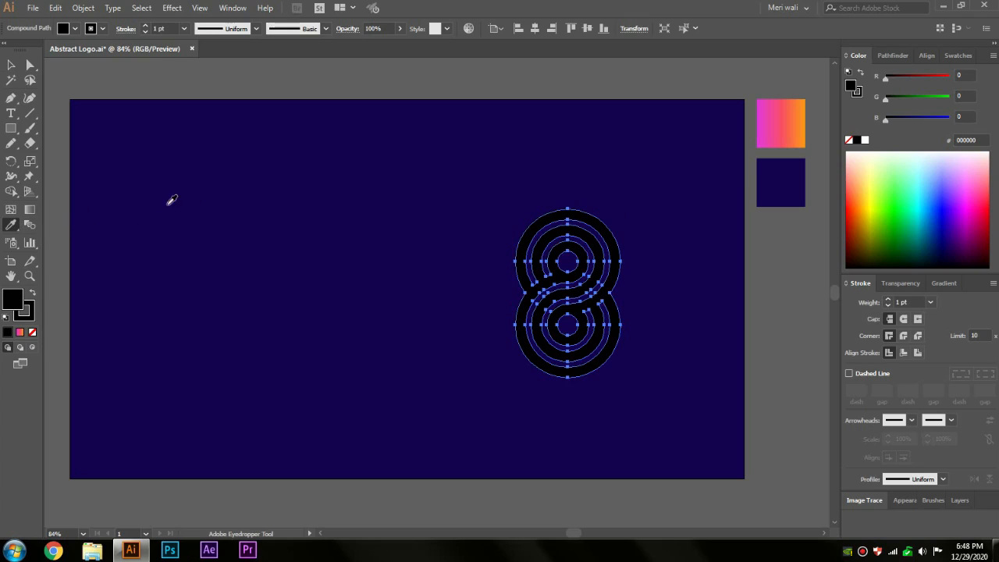
{"action": "left_click", "coordinate": [773, 129]}
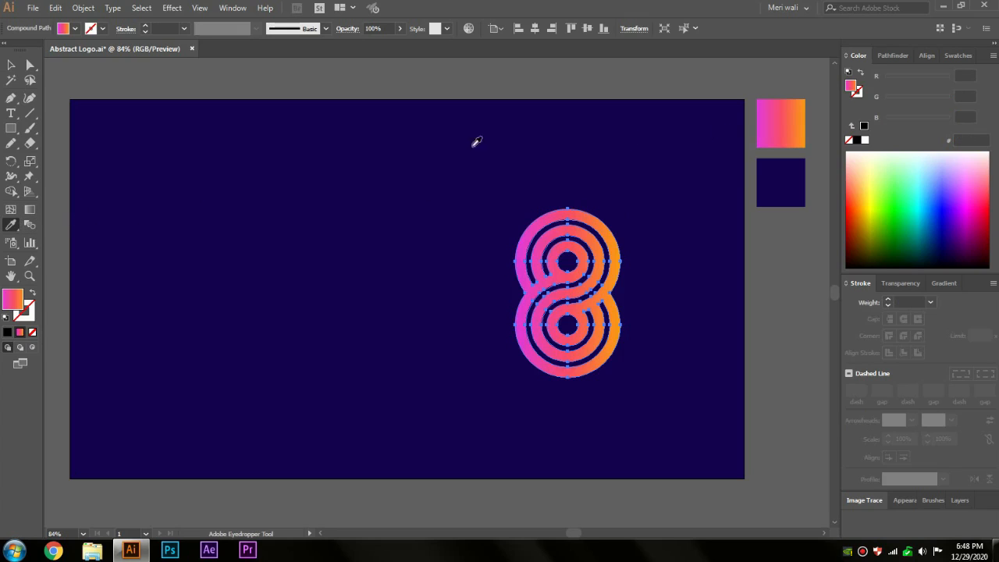
{"action": "left_click", "coordinate": [12, 67]}
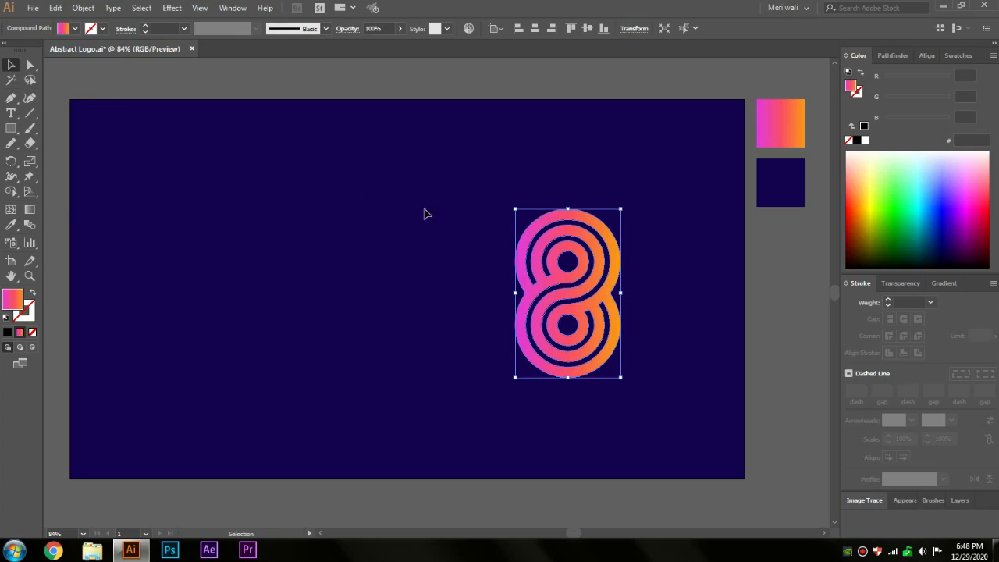
{"action": "left_click", "coordinate": [535, 28]}
{"action": "left_click", "coordinate": [587, 28]}
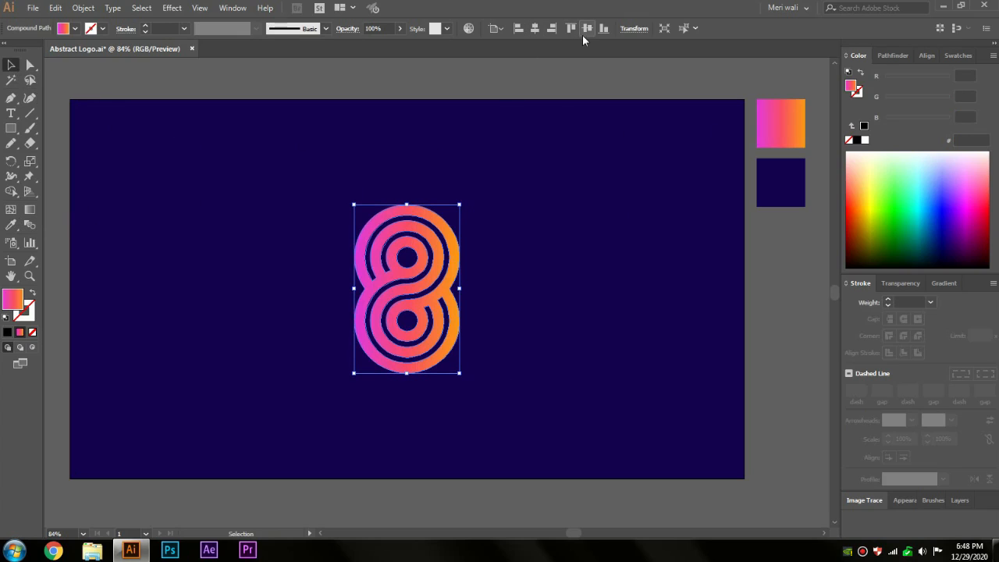
Step: Redirect the logo's gradient vertically with the Gradient tool, running from orange at the logo's top to magenta at its bottom
{"action": "left_click", "coordinate": [30, 209]}
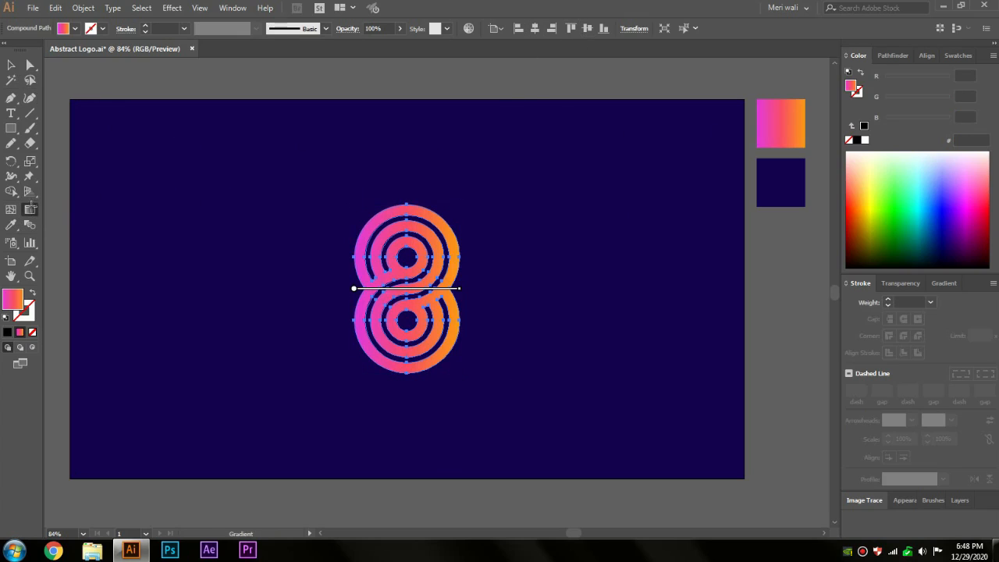
{"action": "mouse_move", "coordinate": [407, 217]}
{"action": "left_mouse_down"}
{"action": "mouse_move", "coordinate": [407, 337]}
{"action": "mouse_move", "coordinate": [406, 206]}
{"action": "left_mouse_up"}
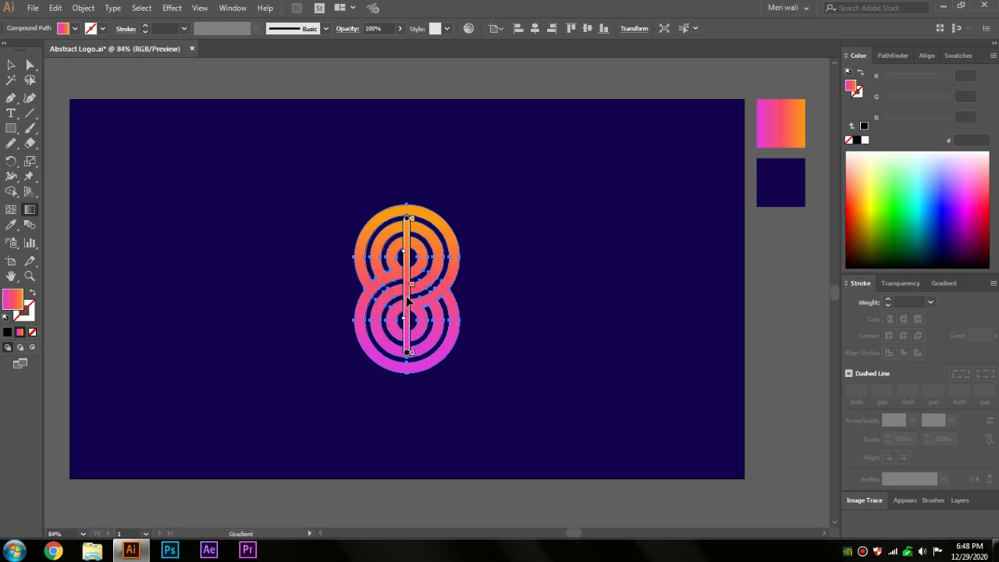
{"action": "mouse_move", "coordinate": [407, 332]}
{"action": "left_mouse_down"}
{"action": "mouse_move", "coordinate": [409, 362]}
{"action": "mouse_move", "coordinate": [407, 353]}
{"action": "left_mouse_up"}
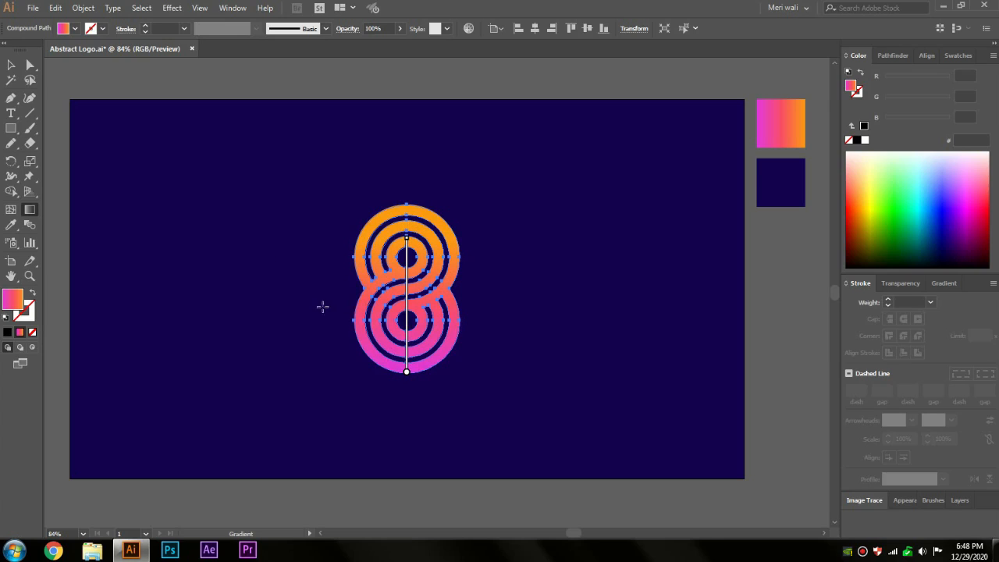
{"action": "left_click", "coordinate": [10, 64]}
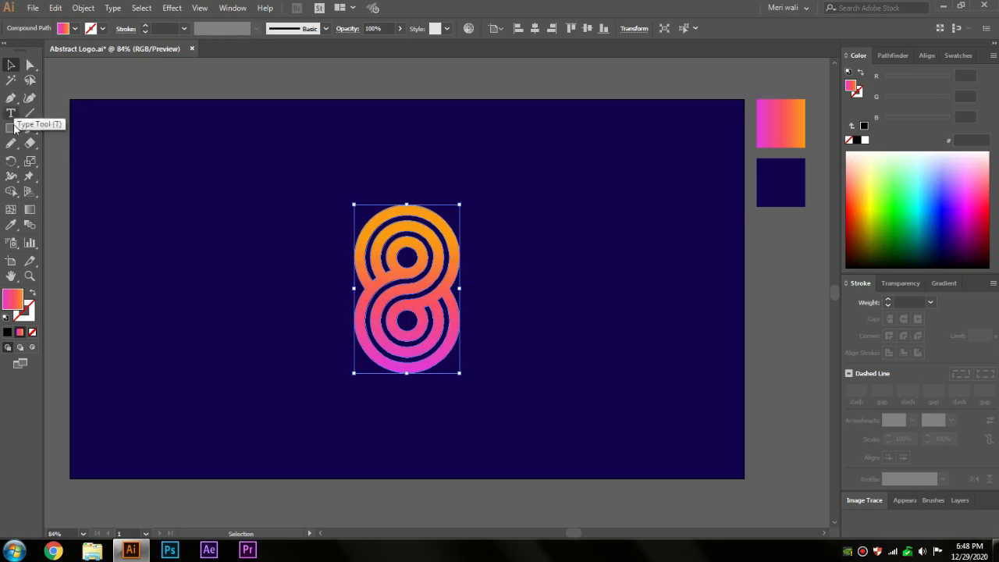
{"action": "left_click", "coordinate": [30, 275]}
{"action": "left_click_drag", "start_coordinate": [286, 176], "coordinate": [530, 399]}
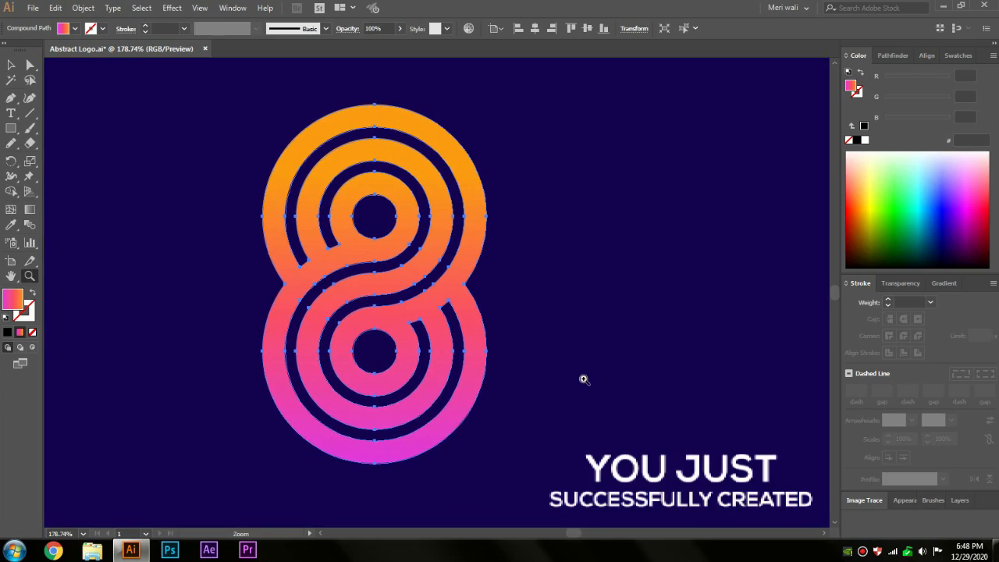
{"action": "key", "text": "v"}
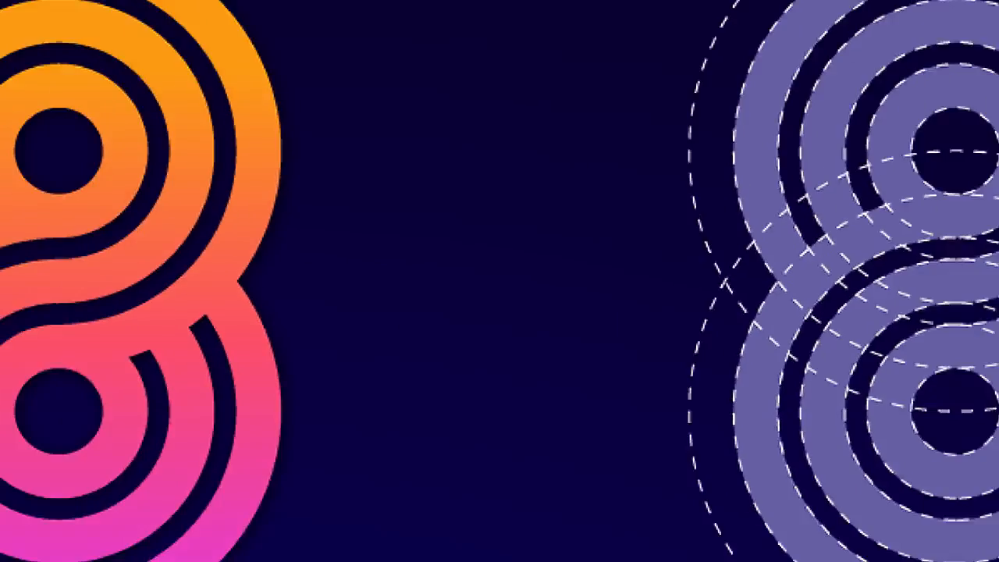